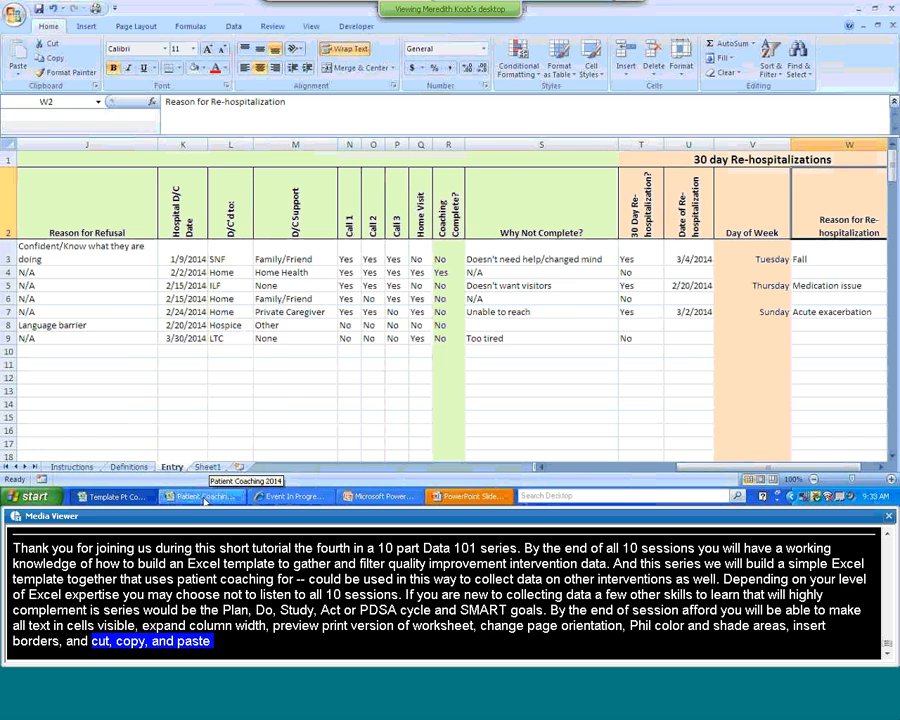
Switch to the Patient Coaching workbook and enter the headers Entry Field, Definition or Purpose, and Rules in A1:C1 of the Definitions sheet.
{"action": "left_click", "coordinate": [215, 500]}
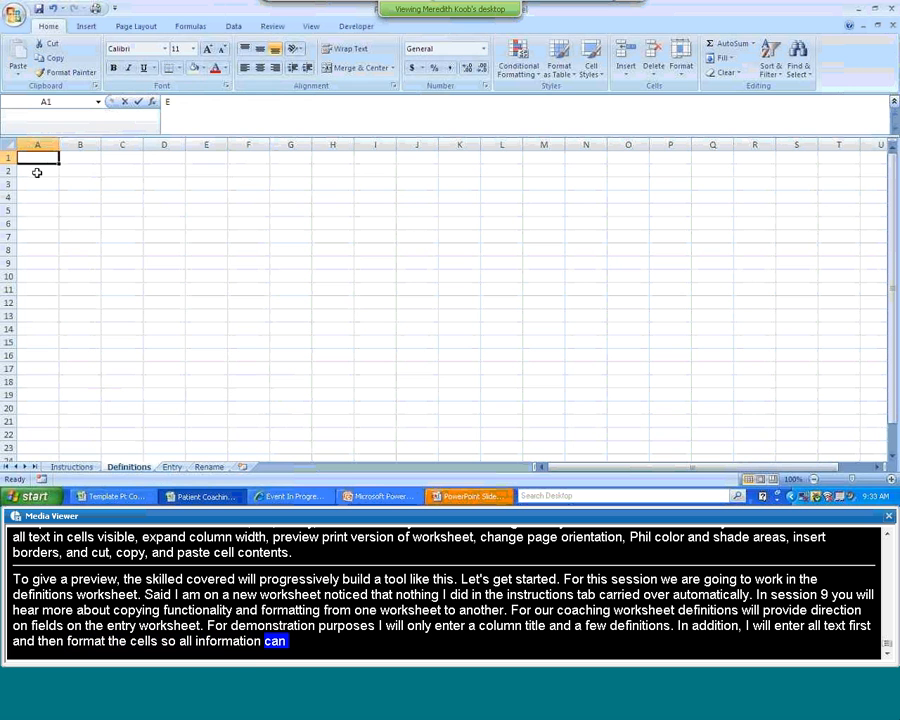
{"action": "type", "text": "Entry"}
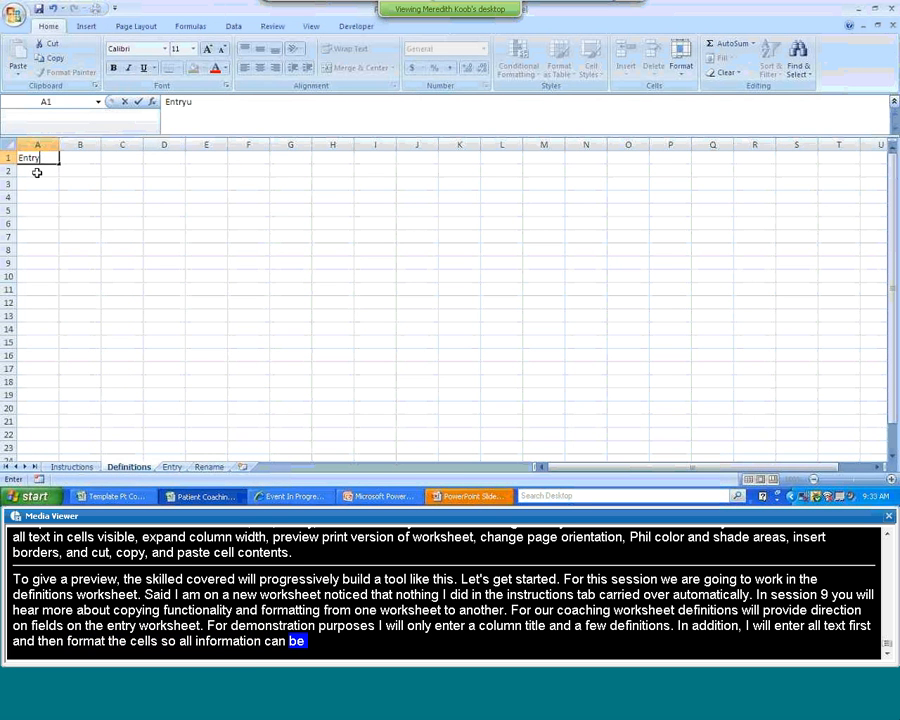
{"action": "type", "text": " Field"}
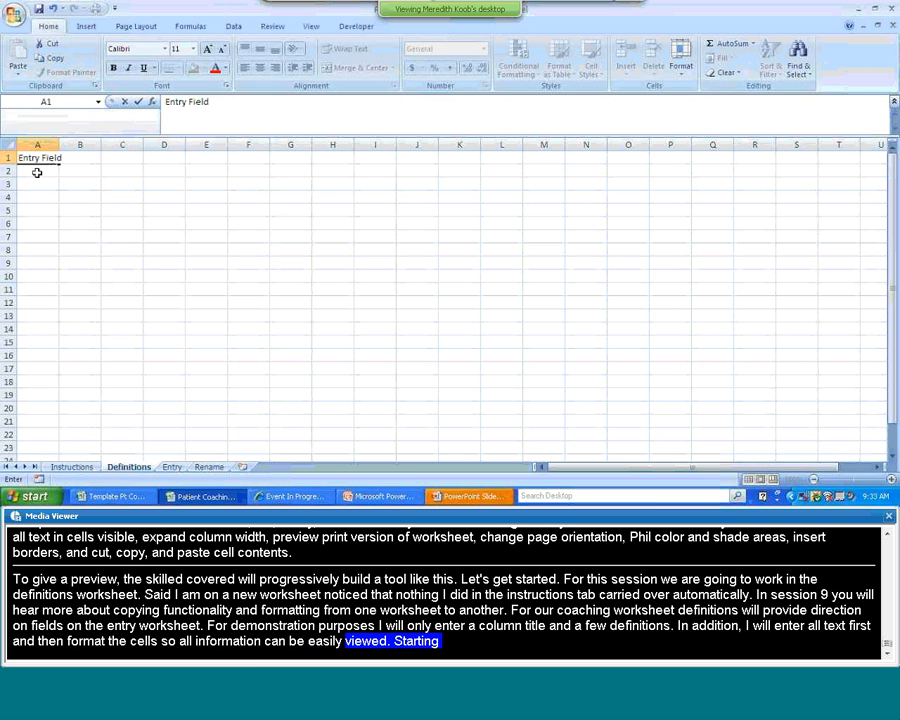
{"action": "key", "text": "Tab"}
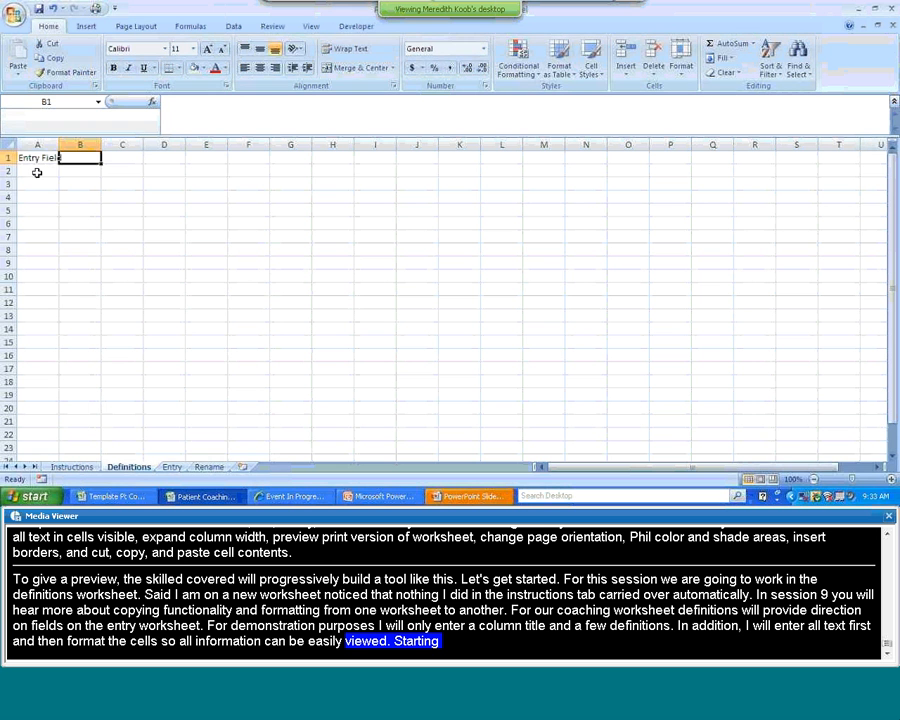
{"action": "type", "text": "Definit"}
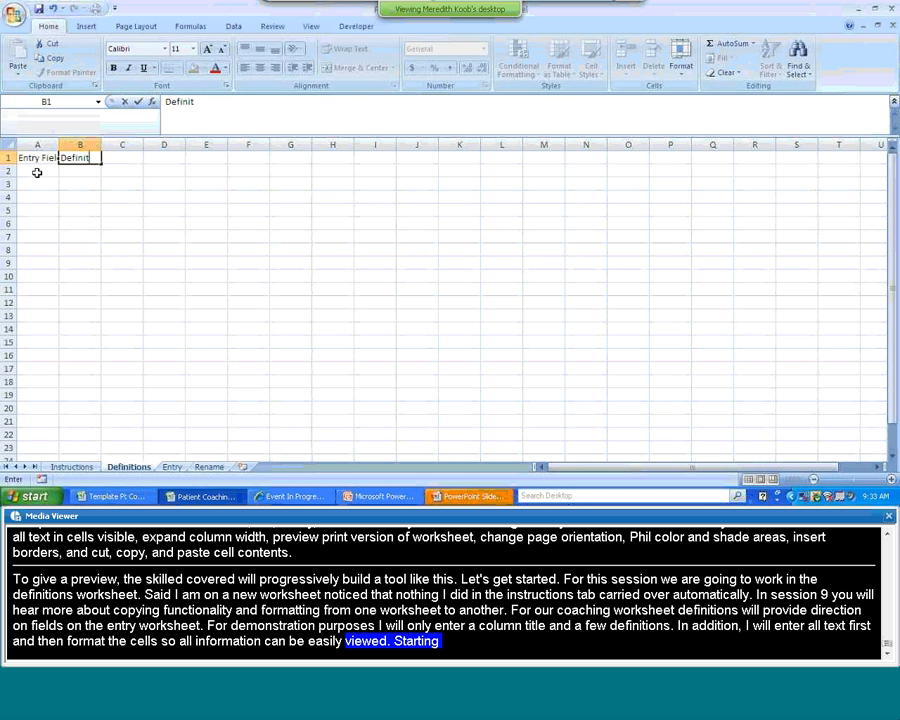
{"action": "type", "text": "ion or Purpose"}
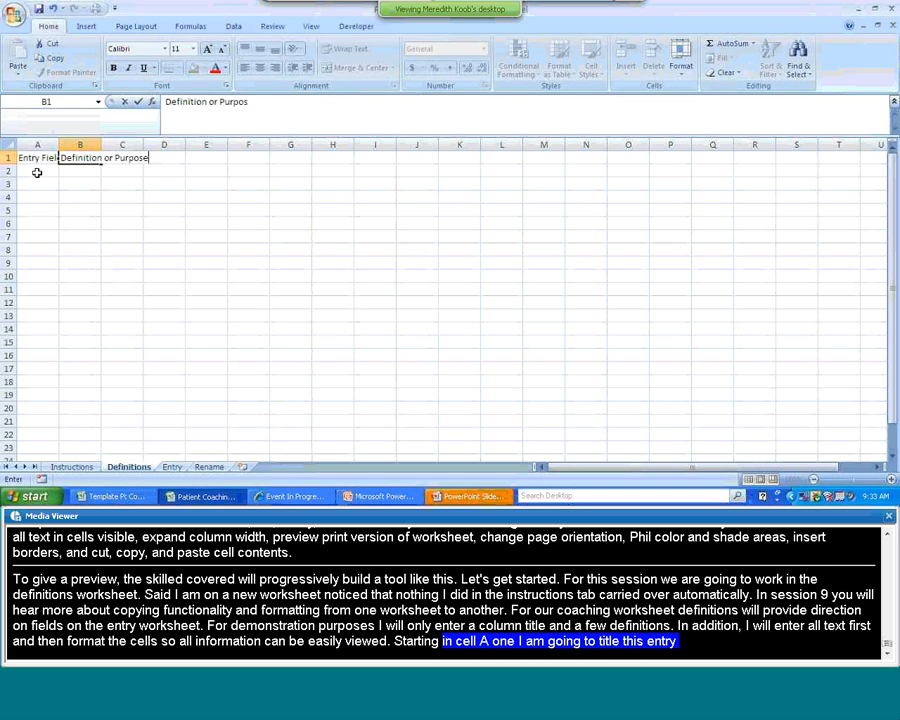
{"action": "key", "text": "Tab"}
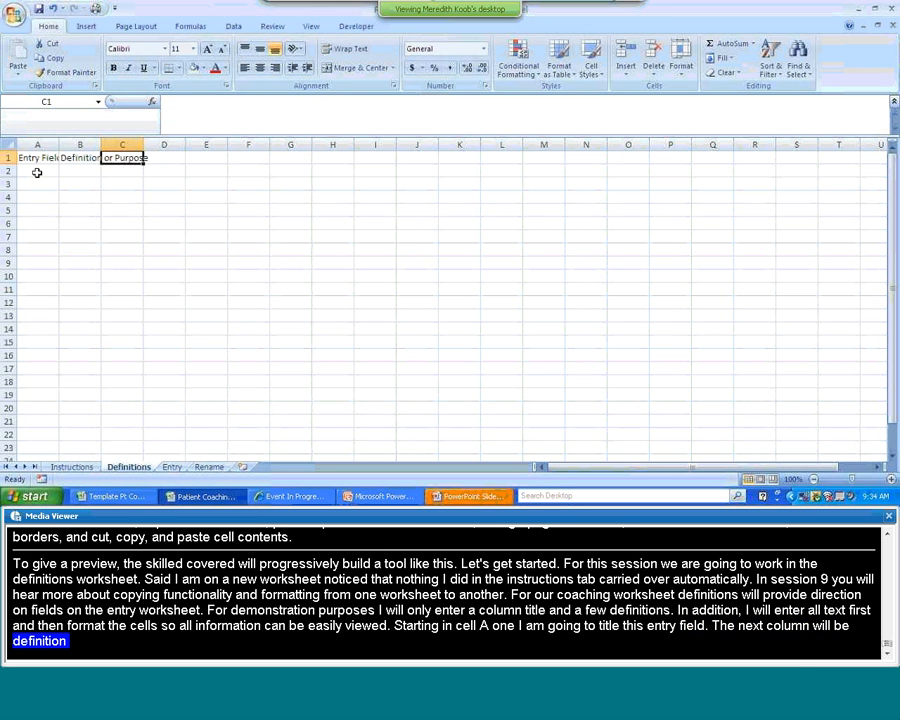
{"action": "type", "text": "Rules"}
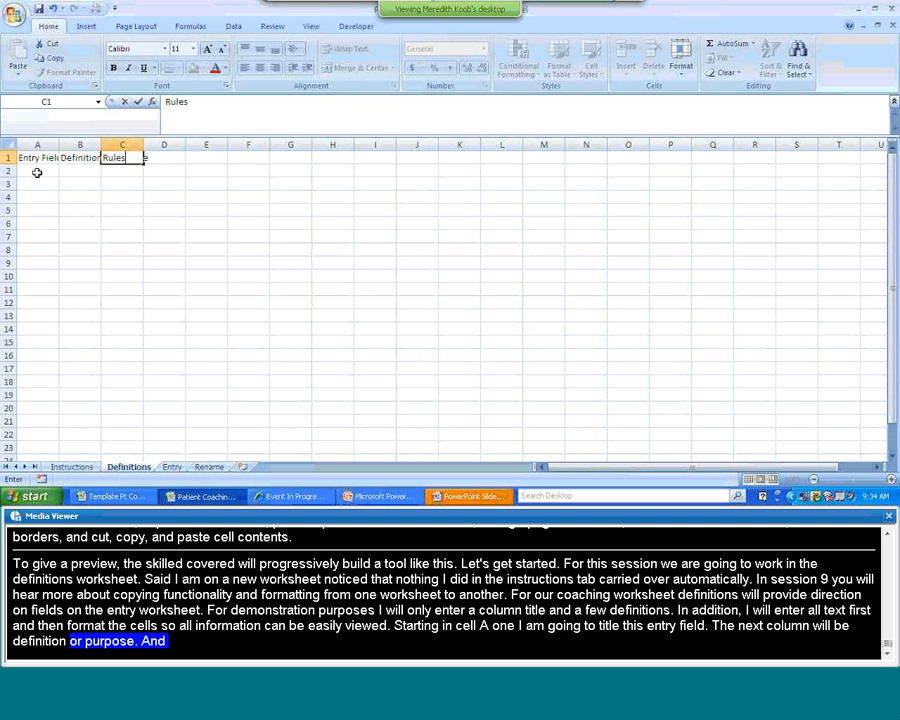
Format the column headers in A1:C1 as bold with font size 14.
{"action": "left_click_drag", "start_coordinate": [36, 156], "coordinate": [108, 158]}
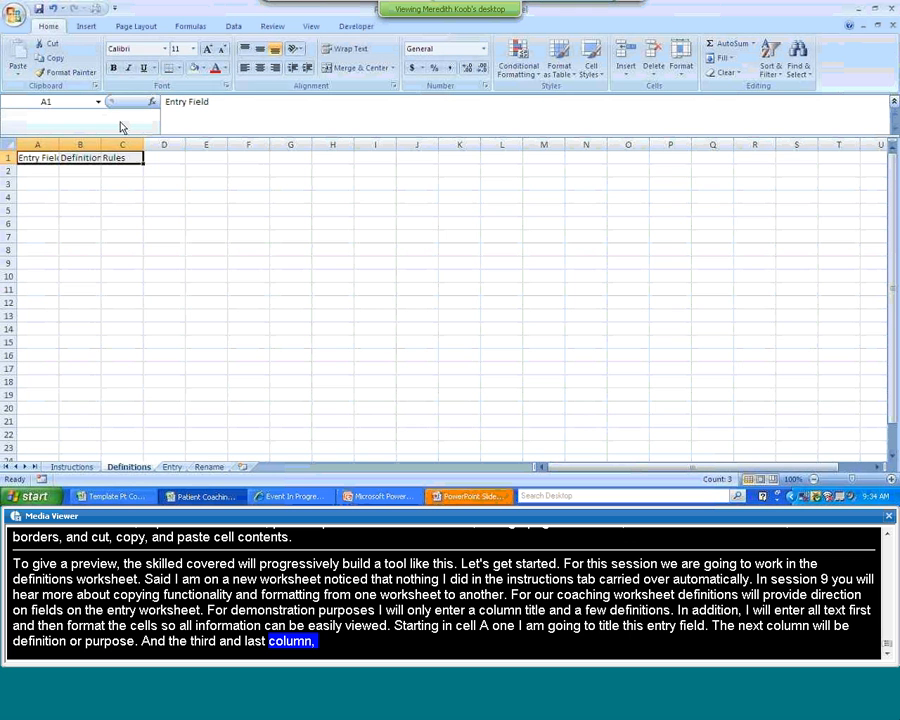
{"action": "left_click", "coordinate": [193, 49]}
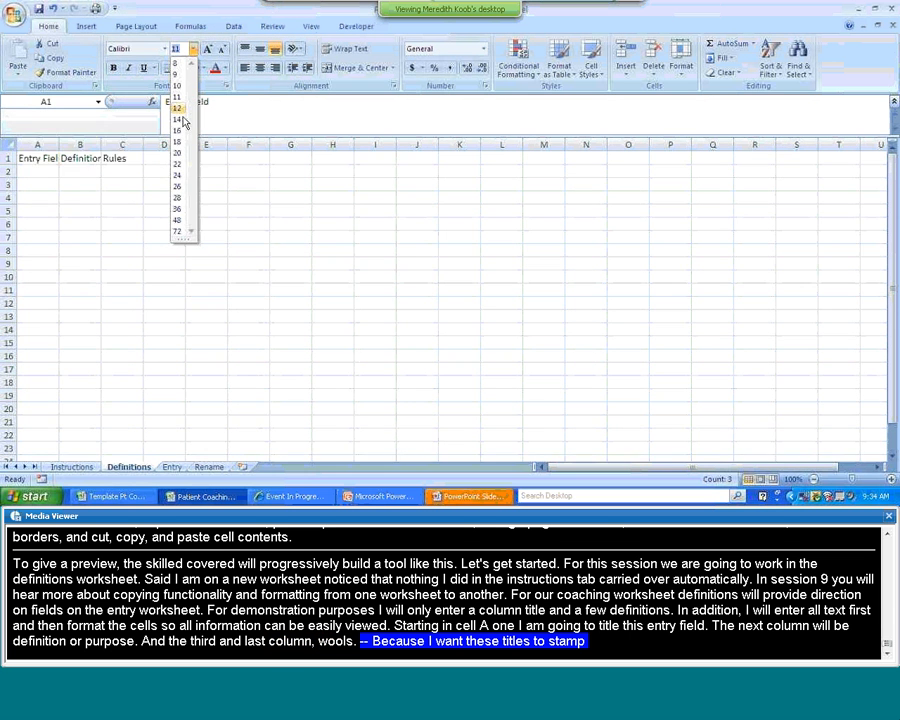
{"action": "left_click", "coordinate": [176, 116]}
{"action": "left_click", "coordinate": [113, 67]}
Enter Patient Identifier in A2 and Insurance in A3 under the Entry Field header.
{"action": "left_click", "coordinate": [38, 175]}
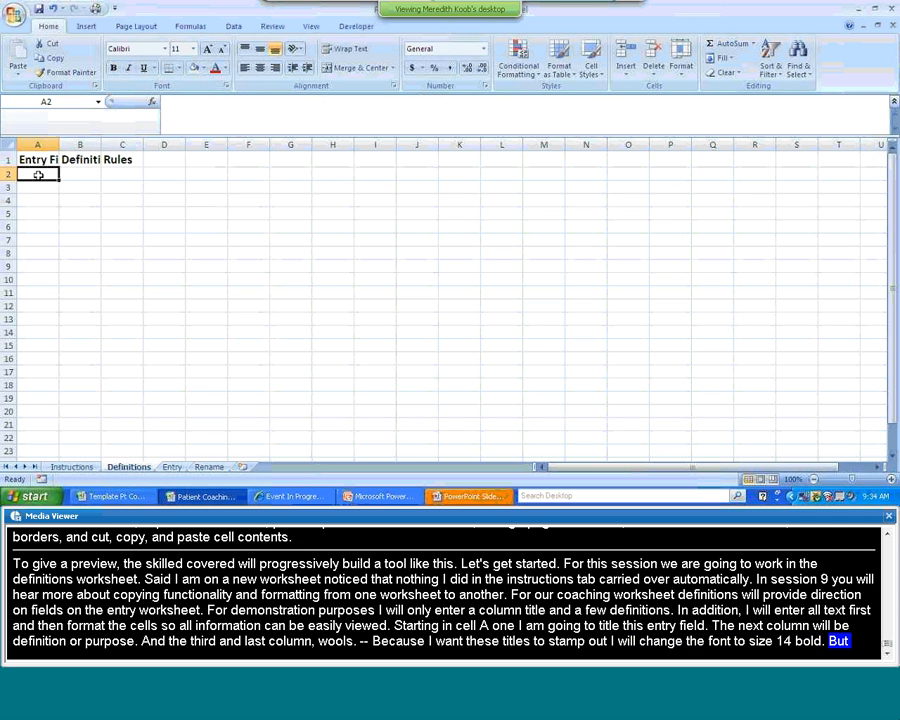
{"action": "type", "text": "Pat"}
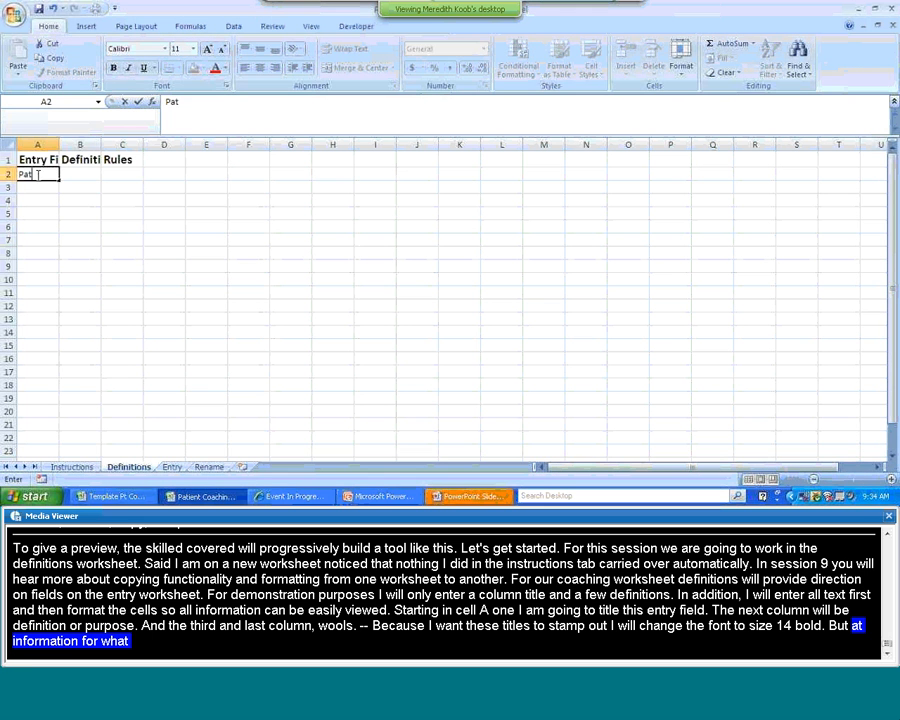
{"action": "type", "text": "ient Ident"}
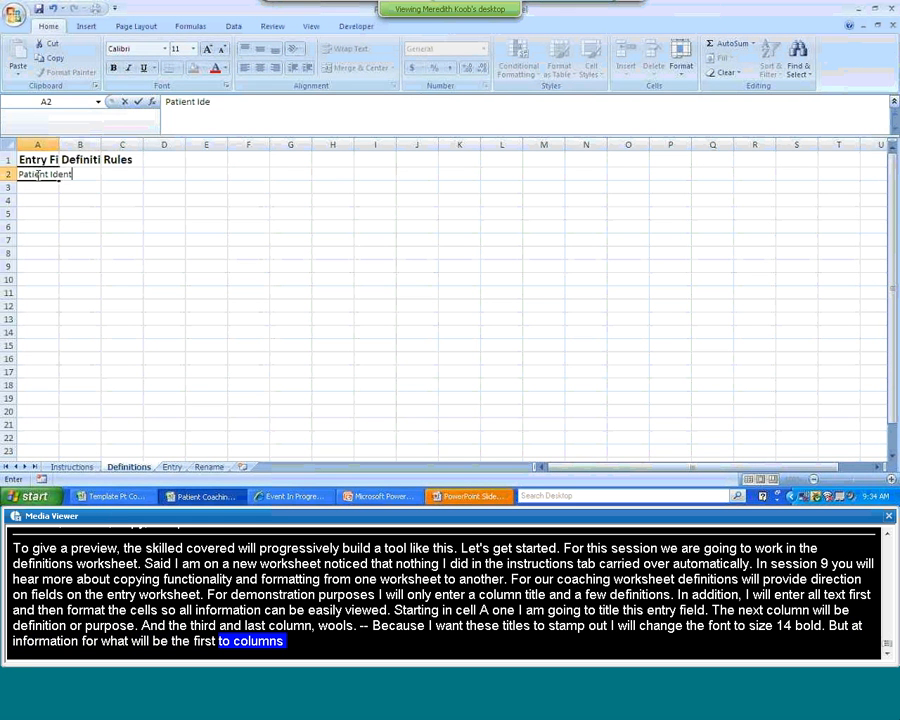
{"action": "type", "text": "ifier"}
{"action": "key", "text": "Return"}
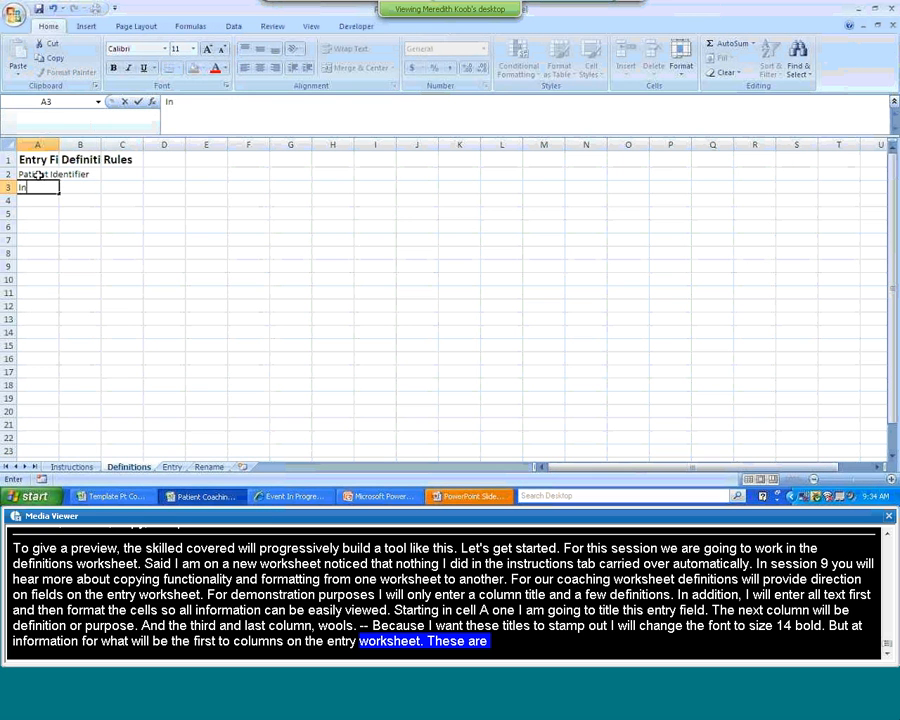
{"action": "type", "text": "Insurance"}
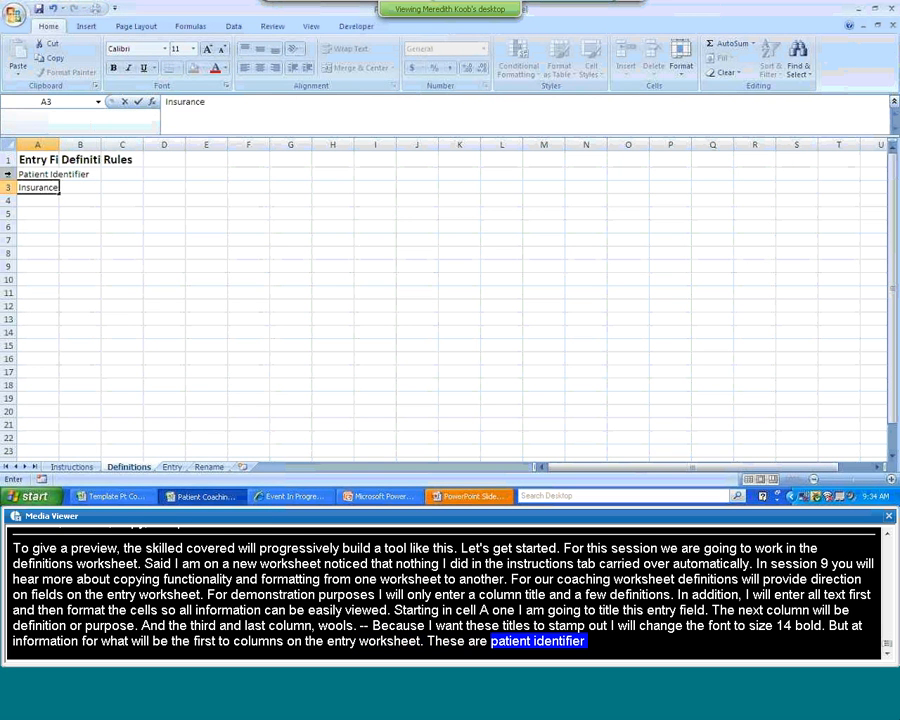
Enter the definitions "De-identified Patient identification number" in B2 and "Insurance Type" in B3.
{"action": "left_click", "coordinate": [88, 175]}
{"action": "type", "text": "D"}
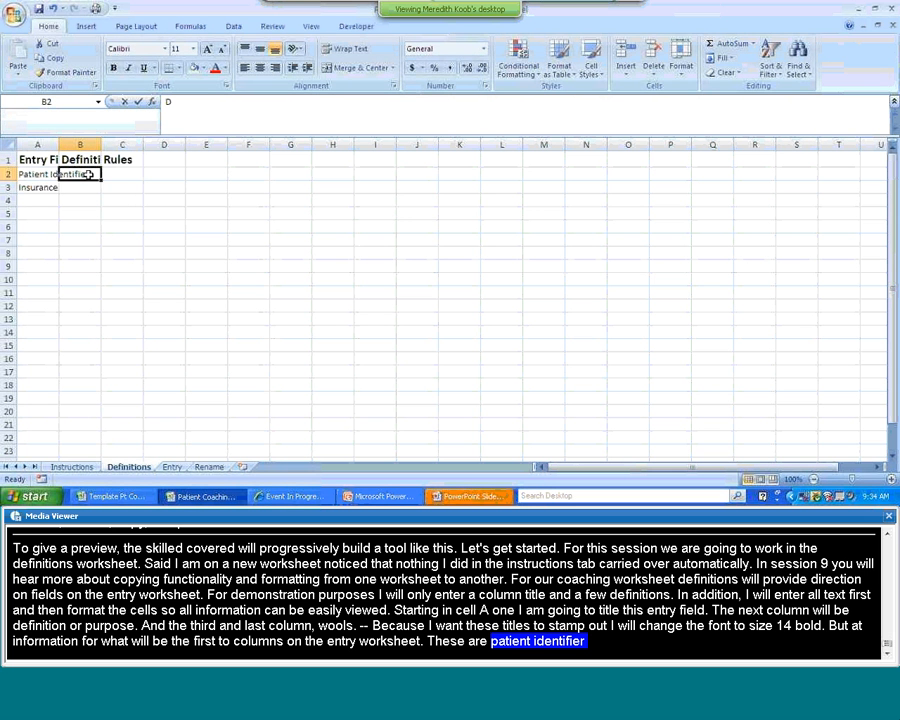
{"action": "type", "text": "e-i"}
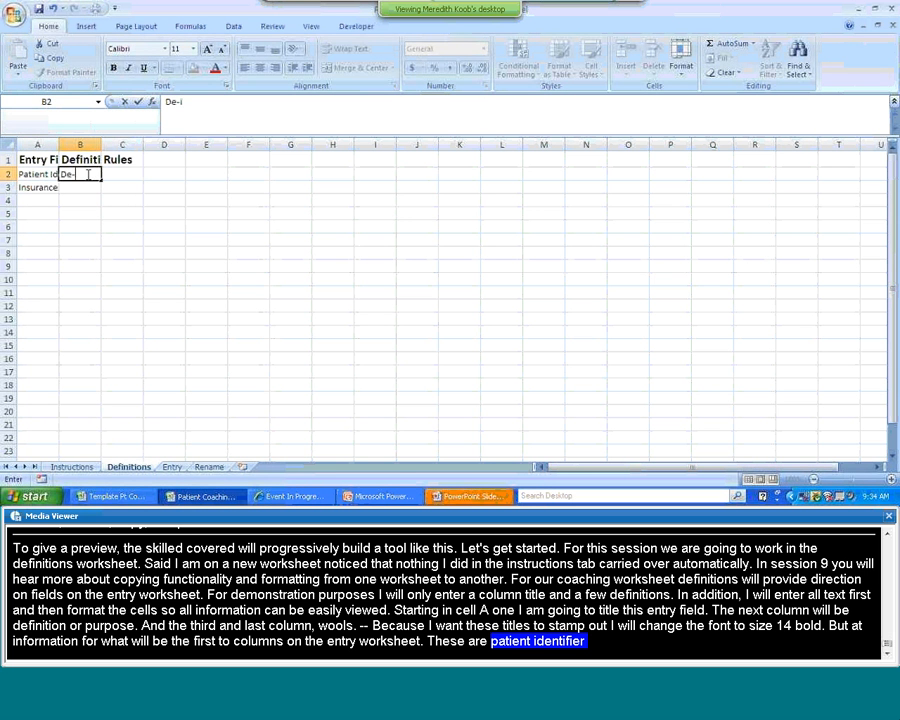
{"action": "type", "text": "dentifie"}
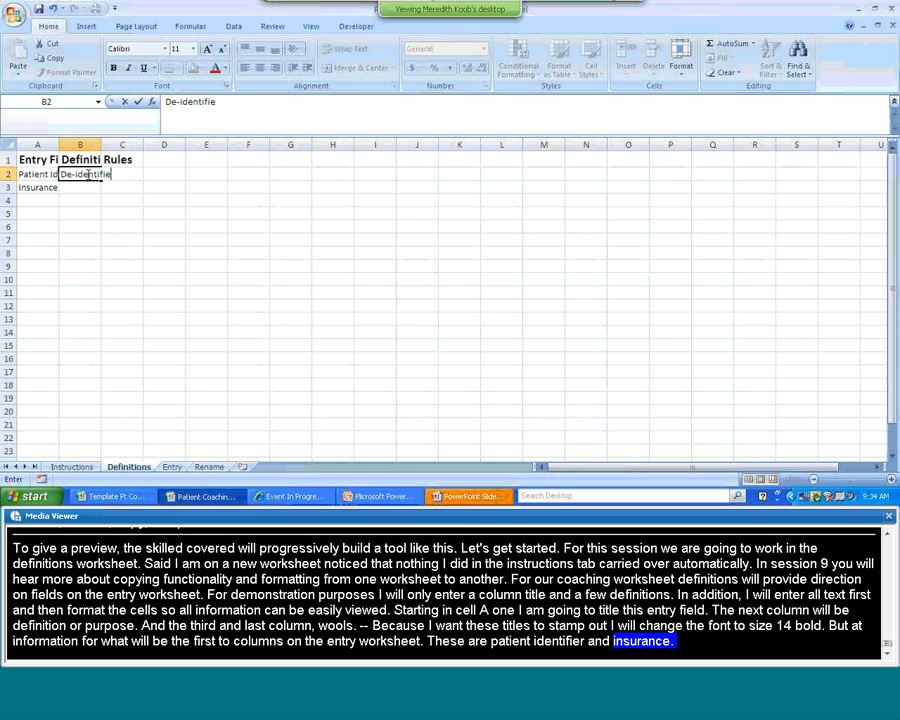
{"action": "type", "text": "d Pat"}
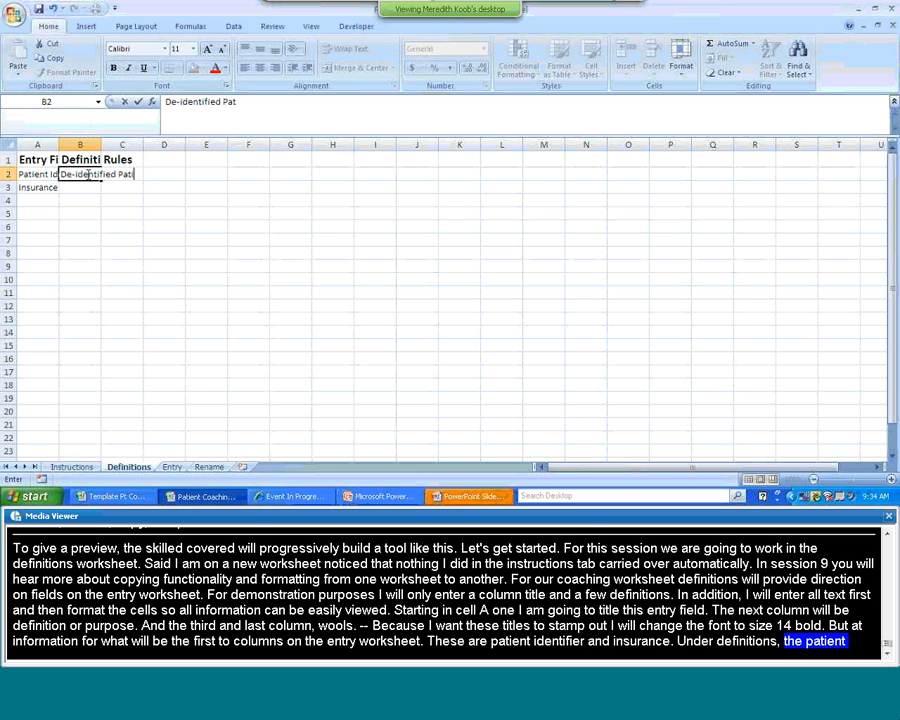
{"action": "type", "text": "ient identi"}
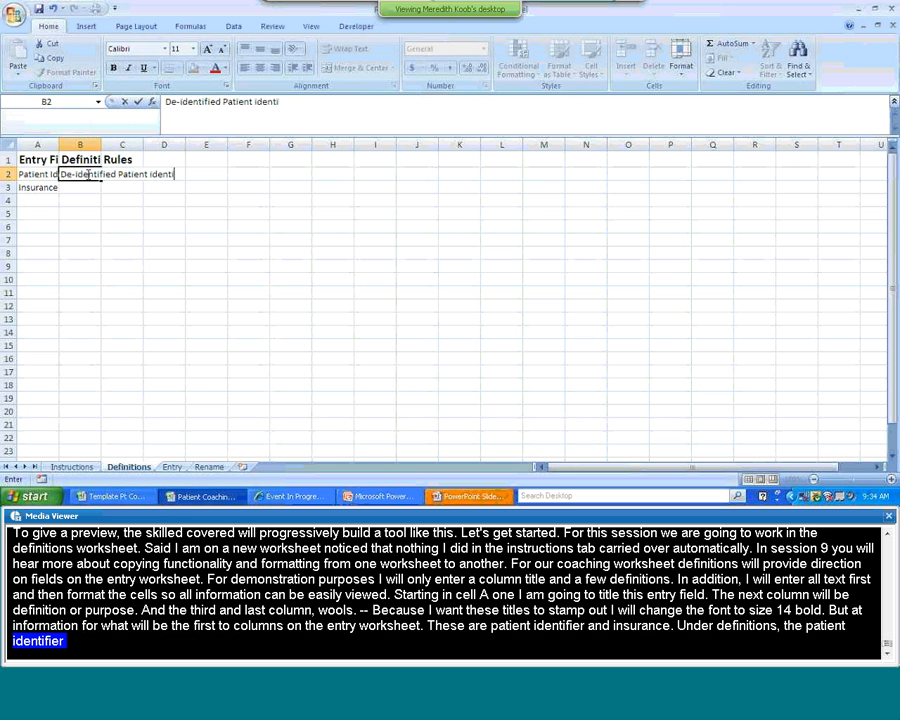
{"action": "type", "text": "fication number"}
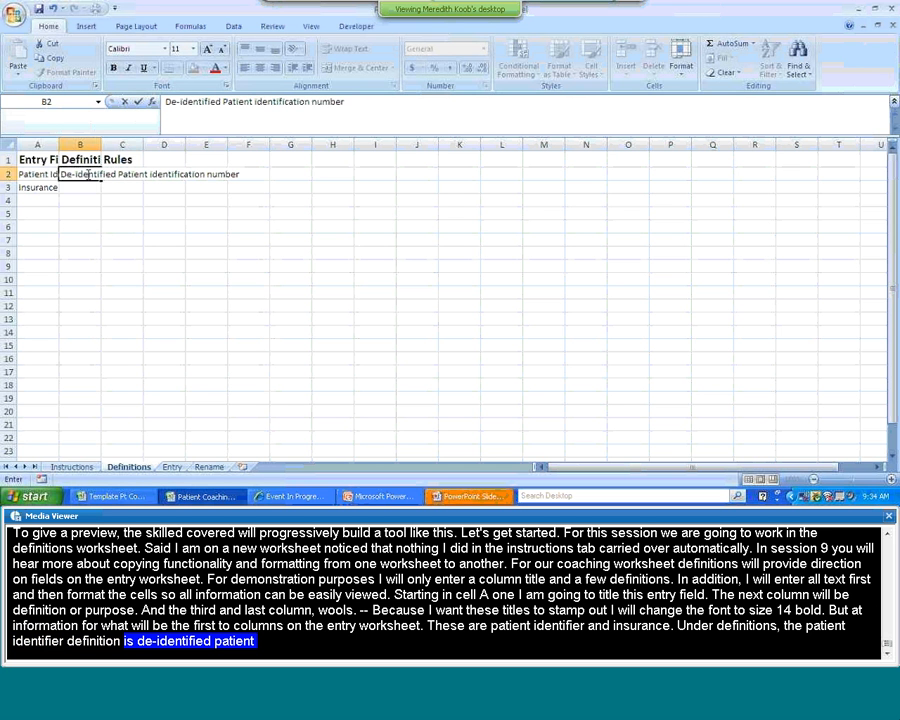
{"action": "left_click", "coordinate": [82, 188]}
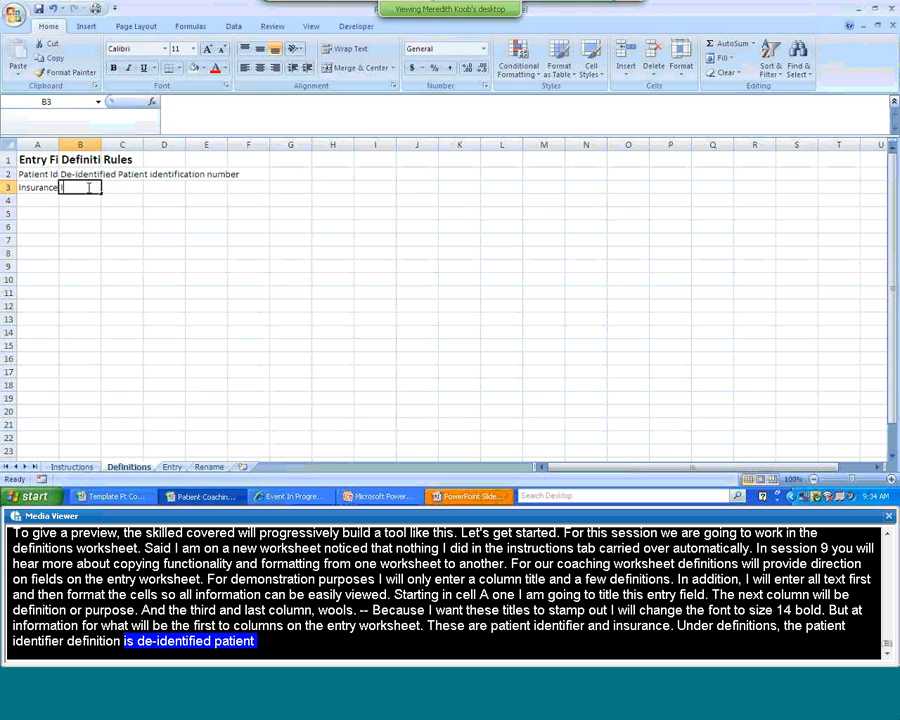
{"action": "type", "text": "Insurance Typ"}
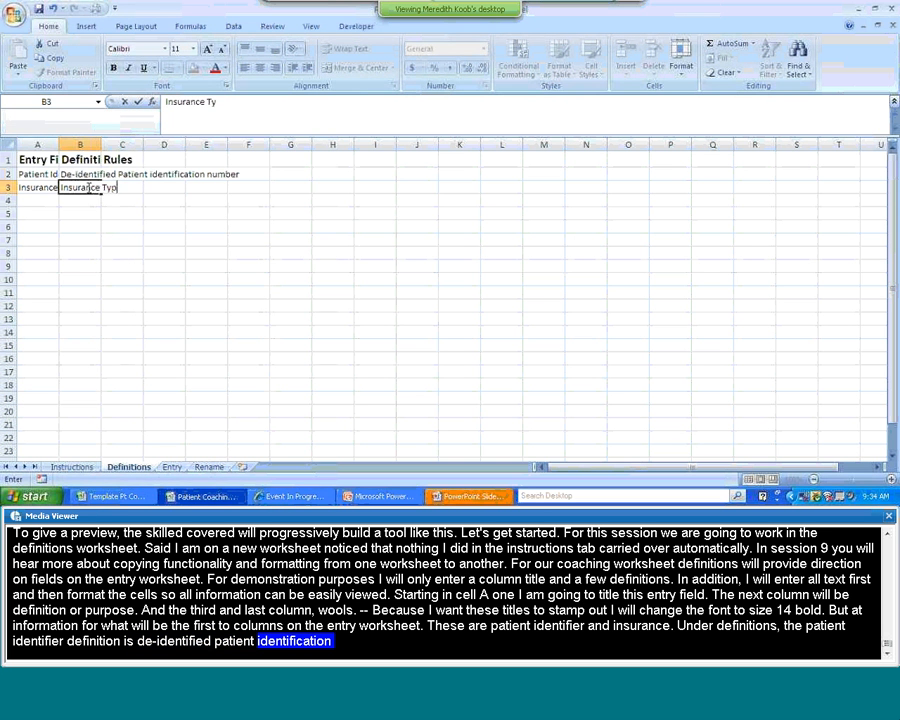
{"action": "type", "text": "e"}
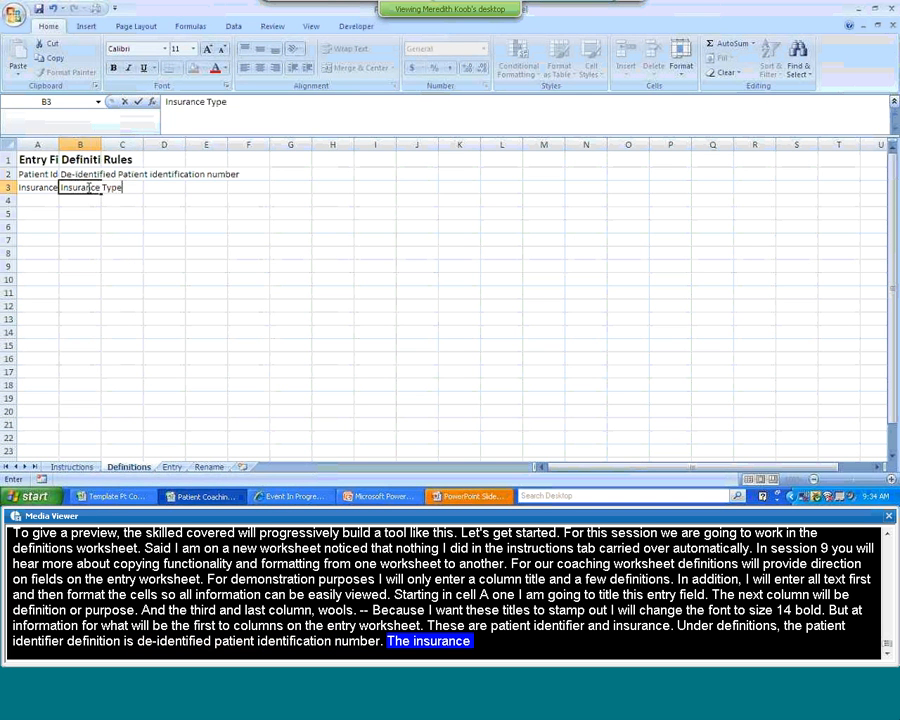
Enter the rules "None" in C2 for Patient Identifier and "Select from dropdown" in C3 for Insurance.
{"action": "left_click", "coordinate": [128, 175]}
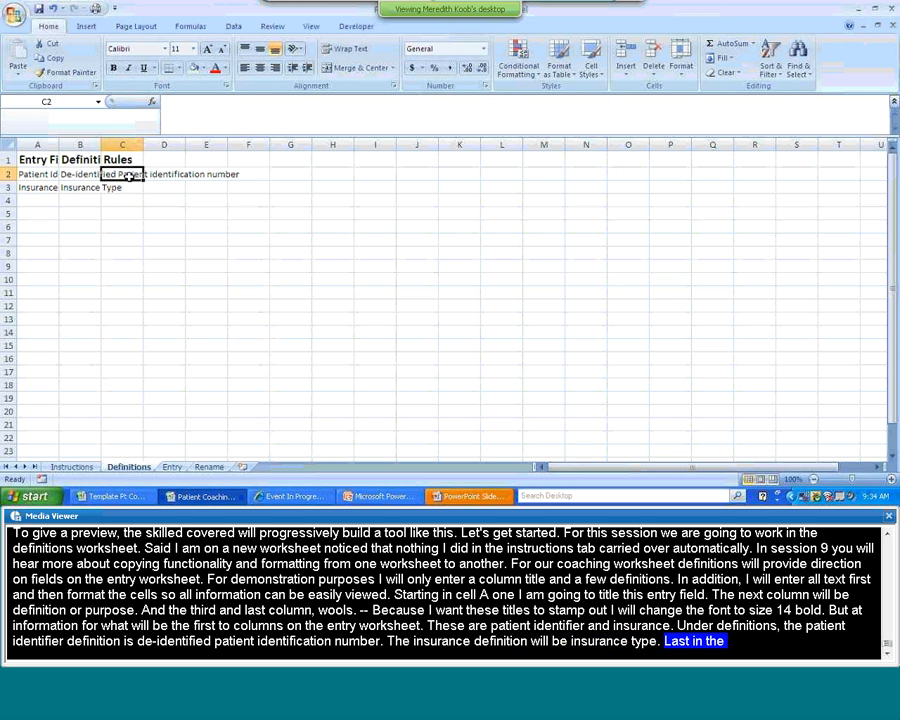
{"action": "type", "text": "N"}
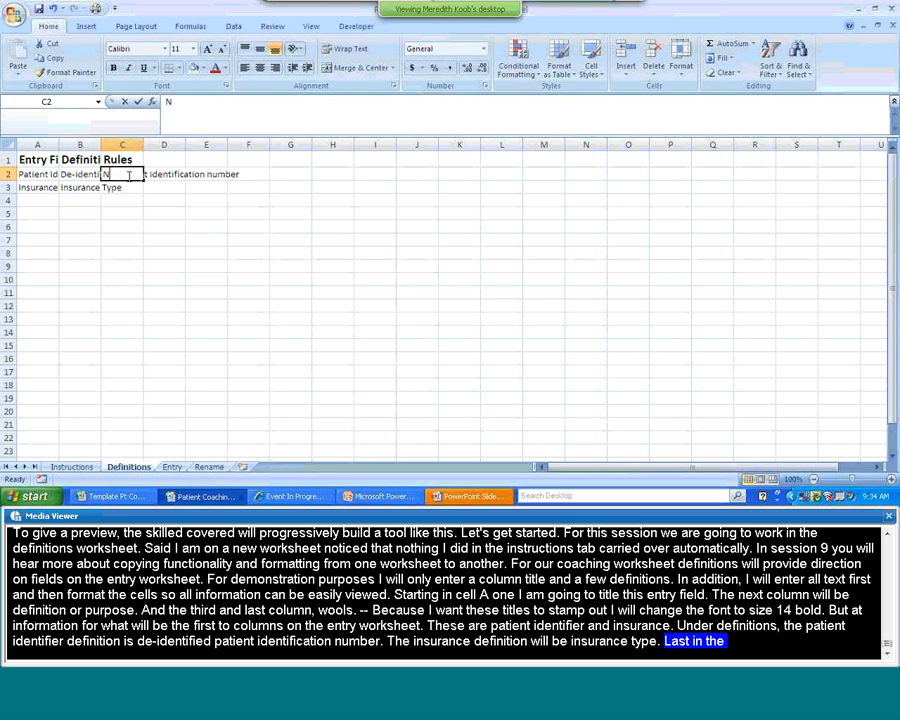
{"action": "type", "text": "one"}
{"action": "key", "text": "Return"}
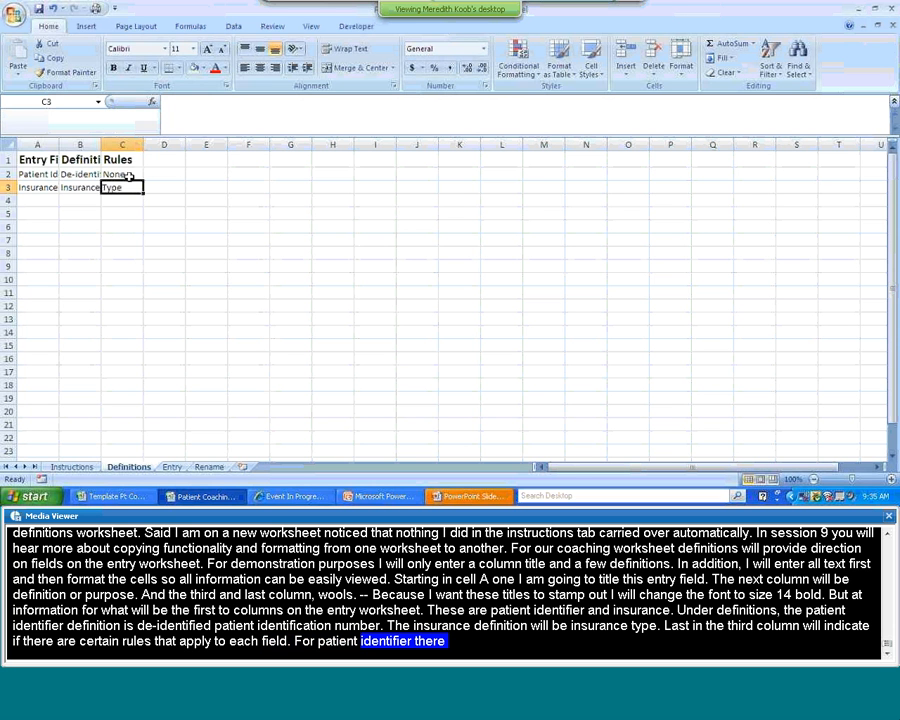
{"action": "type", "text": "Selec"}
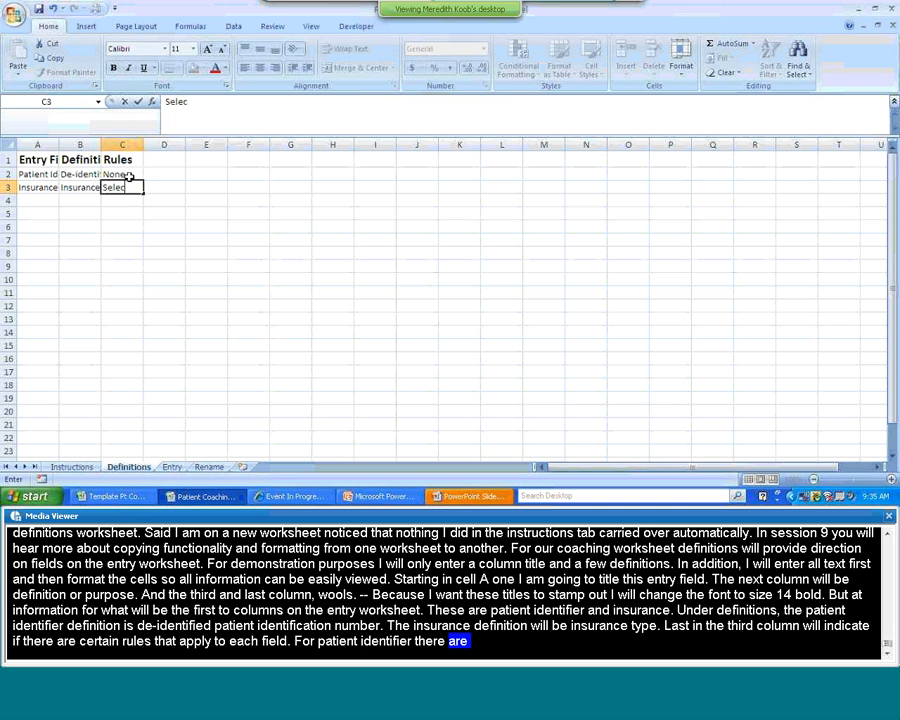
{"action": "type", "text": "t from dropdown"}
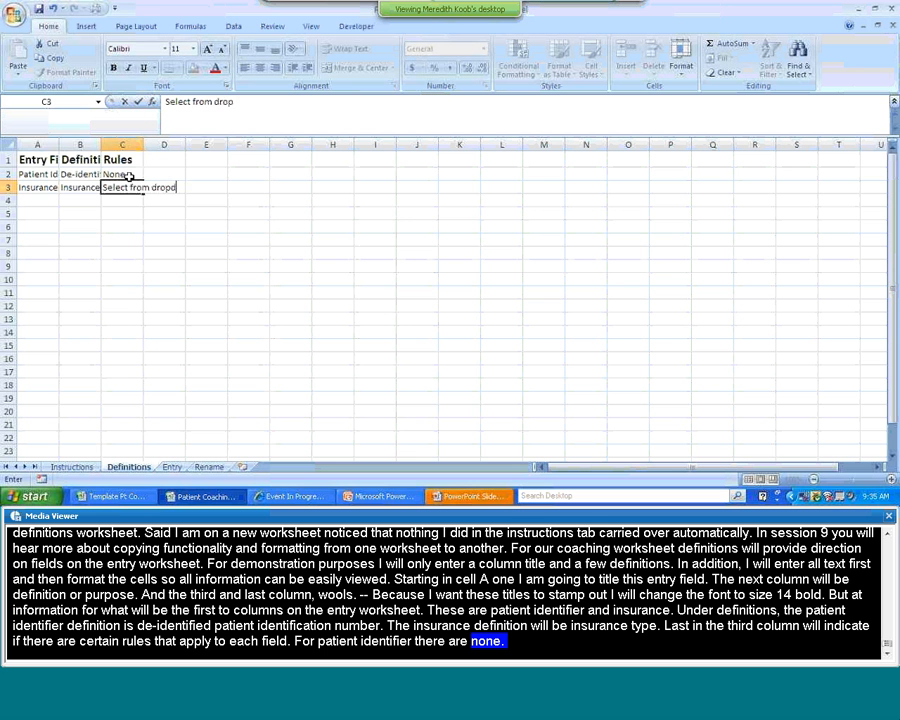
{"action": "left_click", "coordinate": [48, 200]}
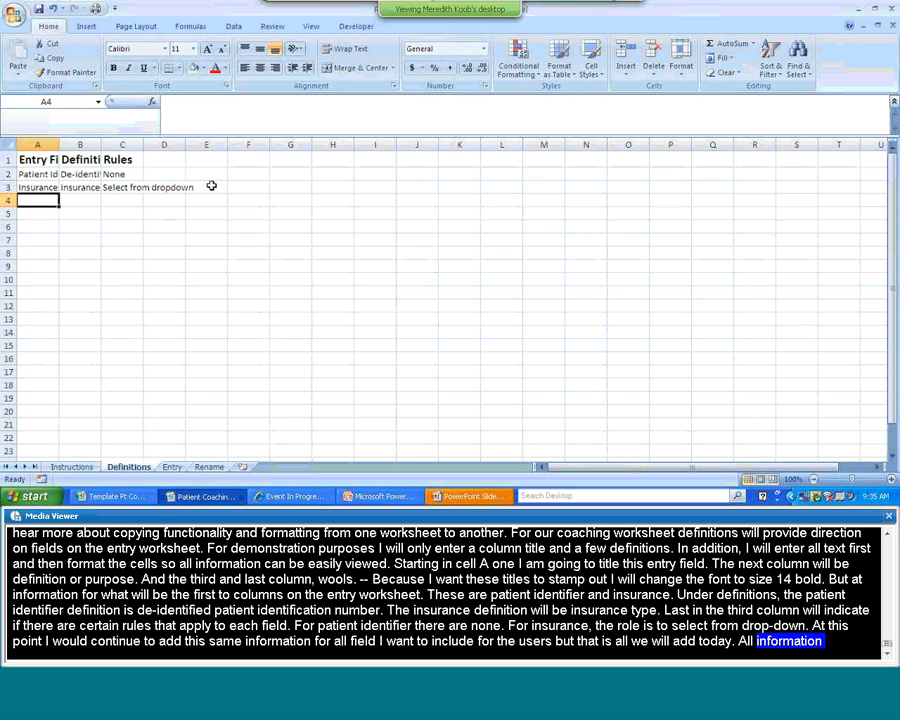
Wrap the text in all of columns A through C.
{"action": "left_click", "coordinate": [49, 143]}
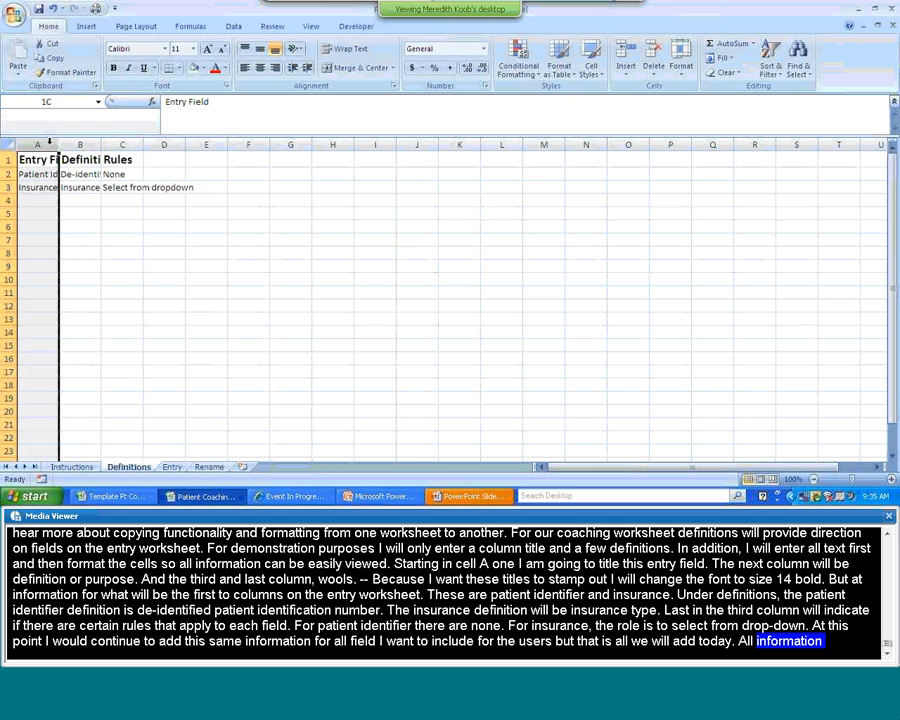
{"action": "left_click_drag", "start_coordinate": [49, 143], "coordinate": [113, 144]}
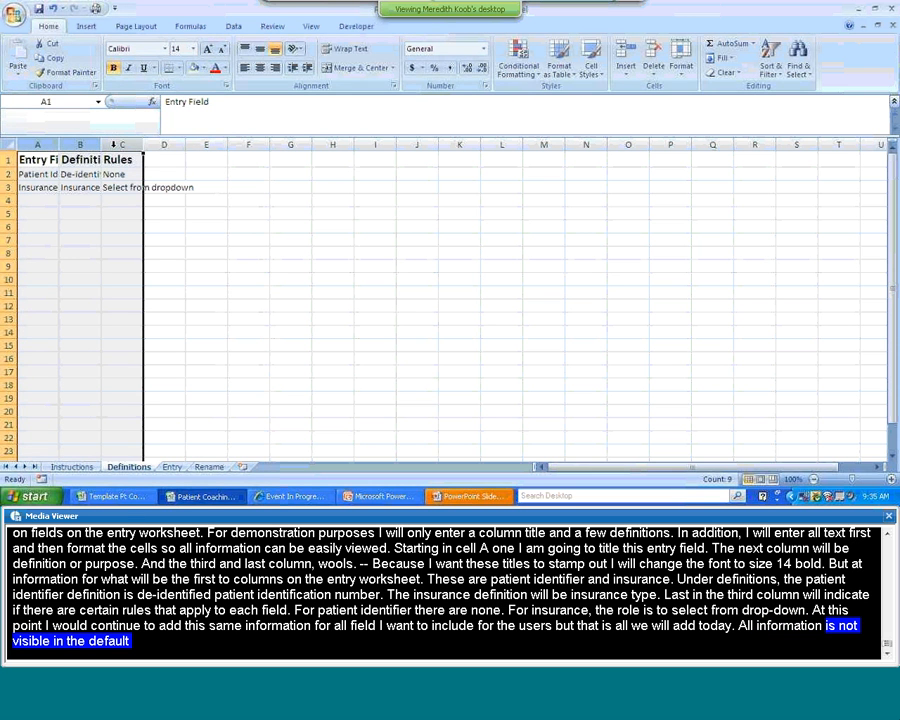
{"action": "left_click", "coordinate": [345, 48]}
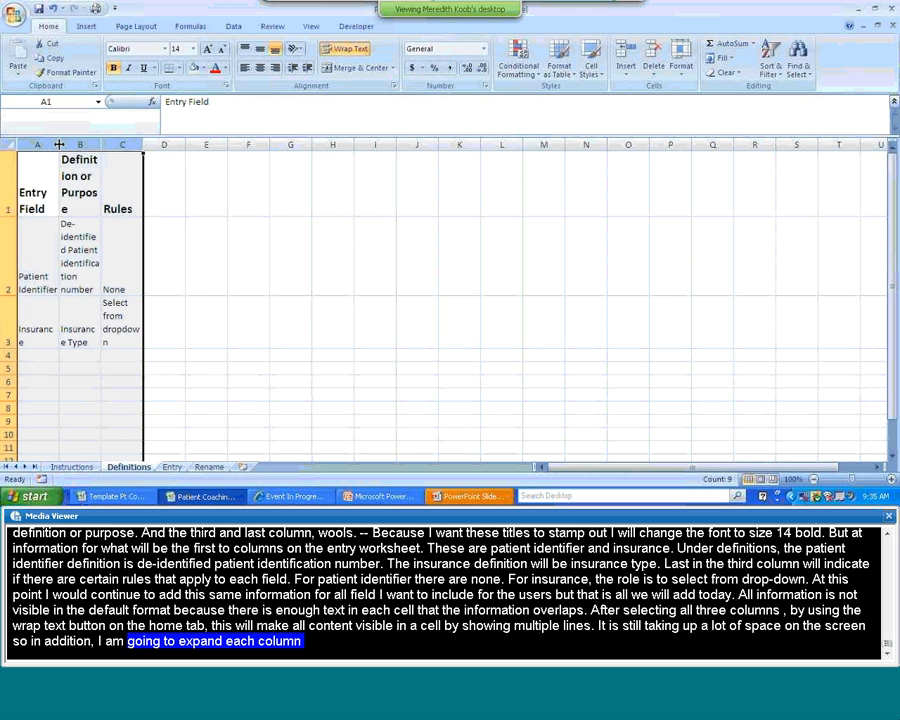
Widen columns A through C equally so each header and entry fits on a single line.
{"action": "left_click_drag", "start_coordinate": [59, 145], "coordinate": [116, 145]}
{"action": "left_click_drag", "start_coordinate": [215, 145], "coordinate": [301, 145]}
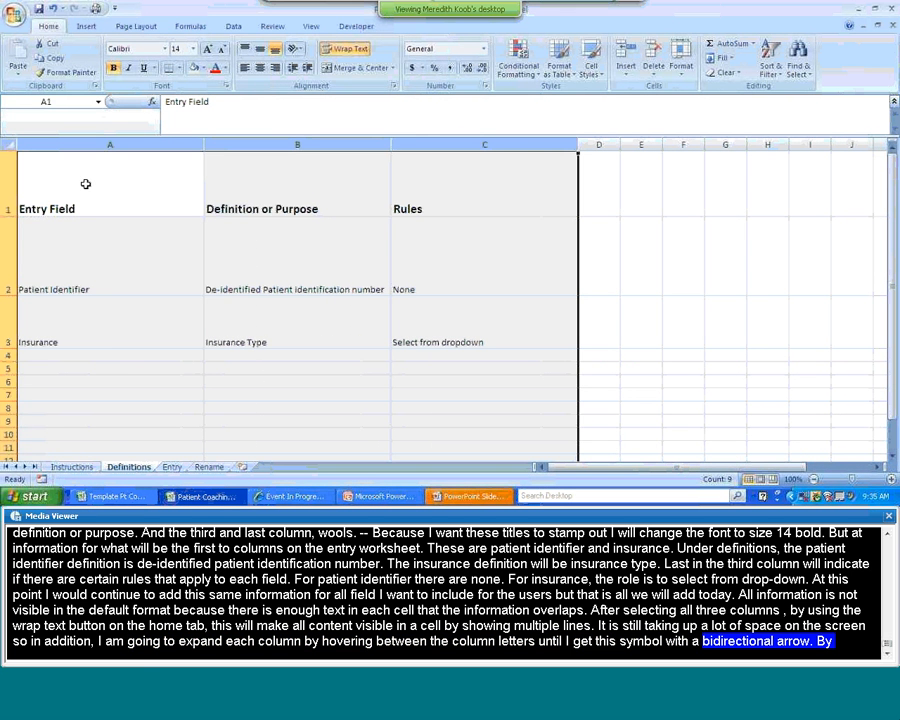
{"action": "left_click_drag", "start_coordinate": [578, 145], "coordinate": [626, 146]}
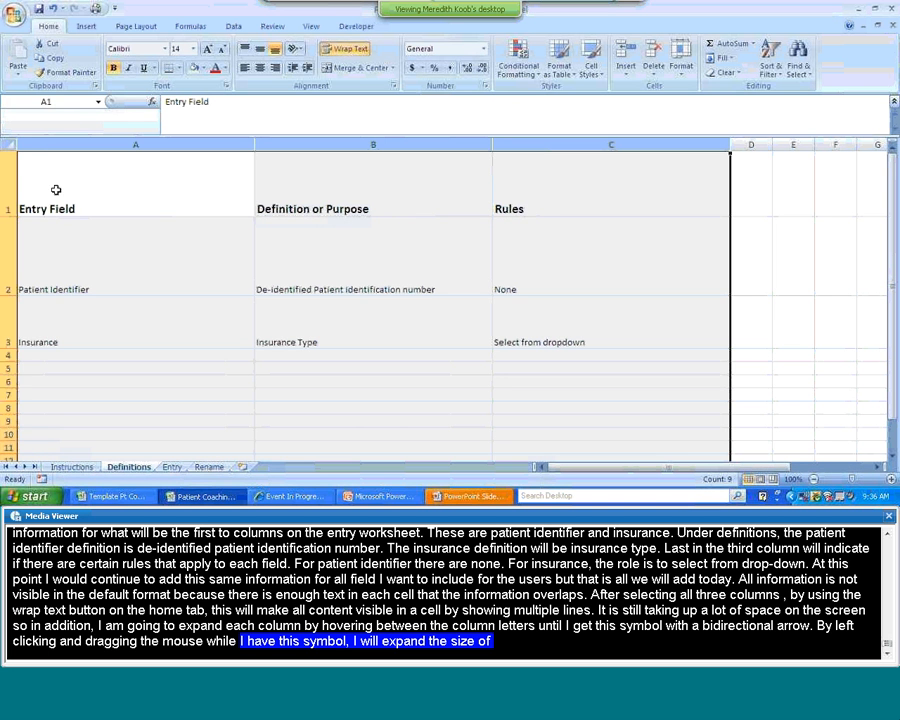
AutoFit the column widths and row heights of the entire Definitions worksheet.
{"action": "left_click", "coordinate": [8, 145]}
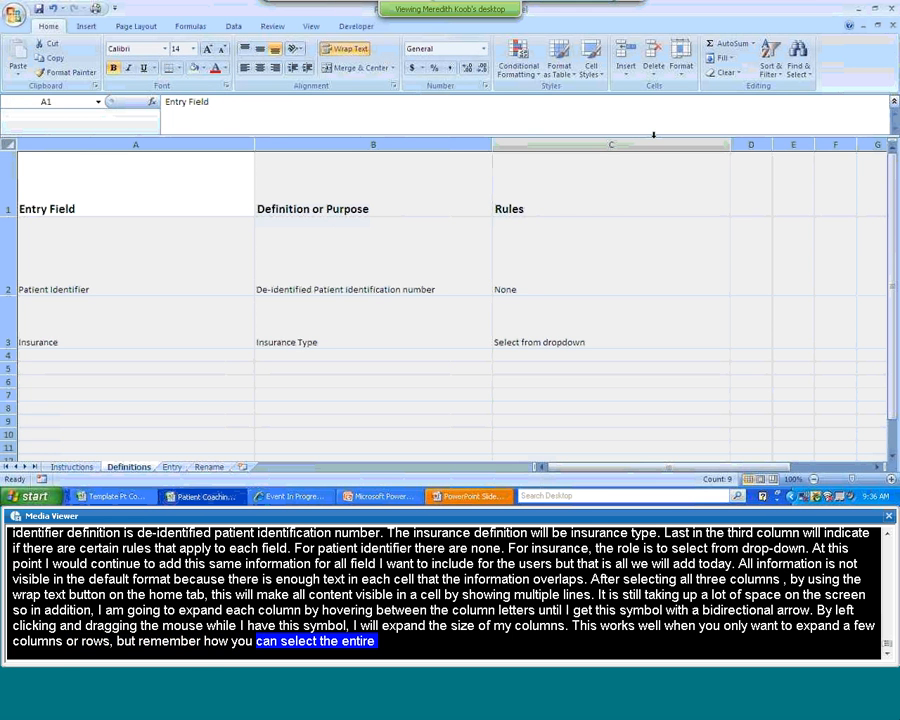
{"action": "left_click", "coordinate": [683, 62]}
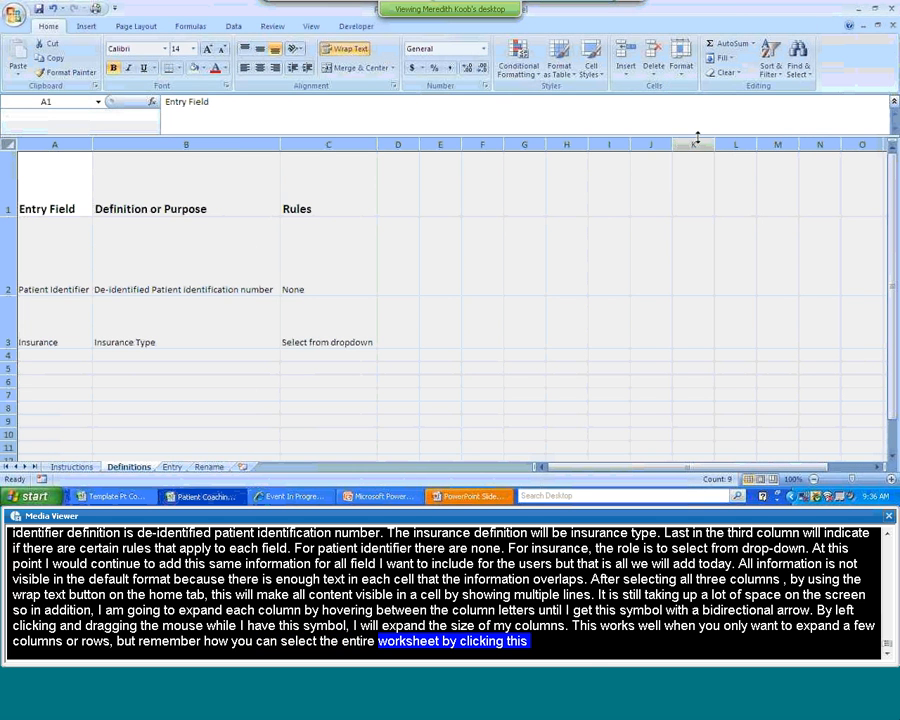
{"action": "left_click", "coordinate": [684, 62]}
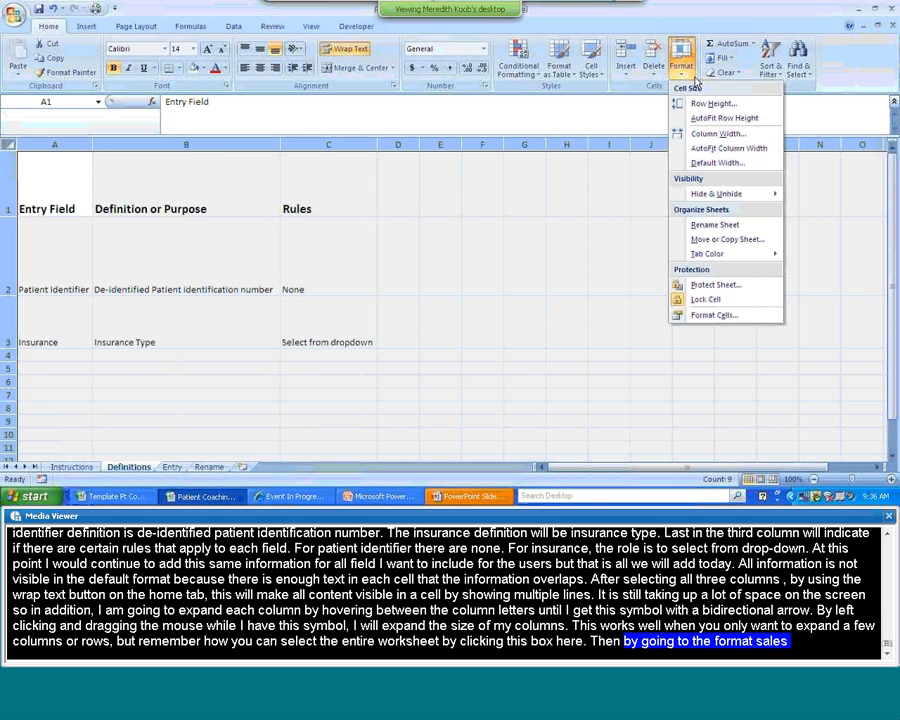
{"action": "left_click", "coordinate": [700, 120]}
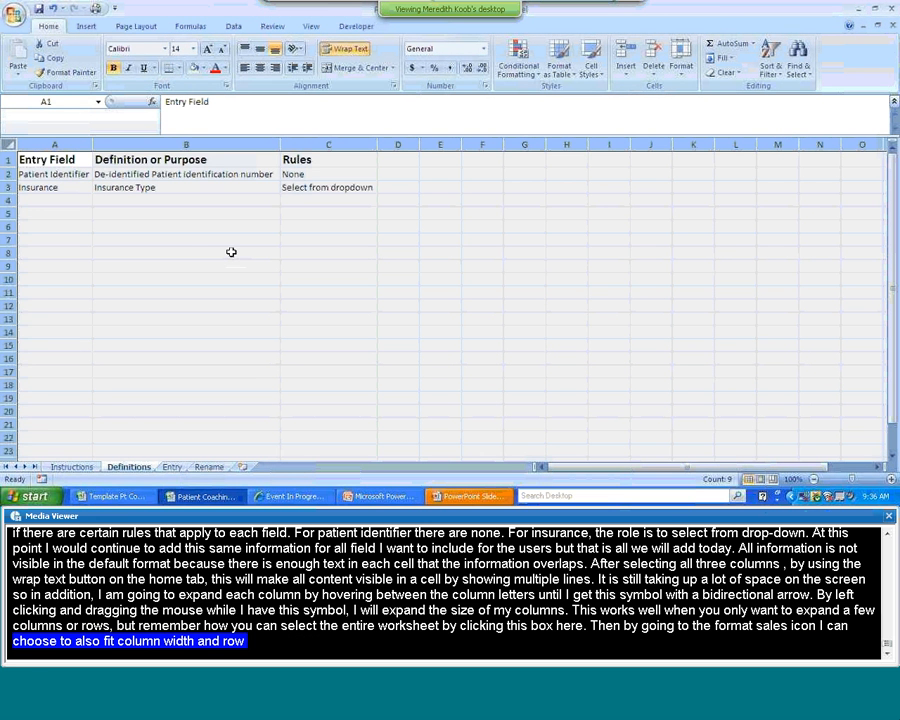
{"action": "left_click", "coordinate": [67, 203]}
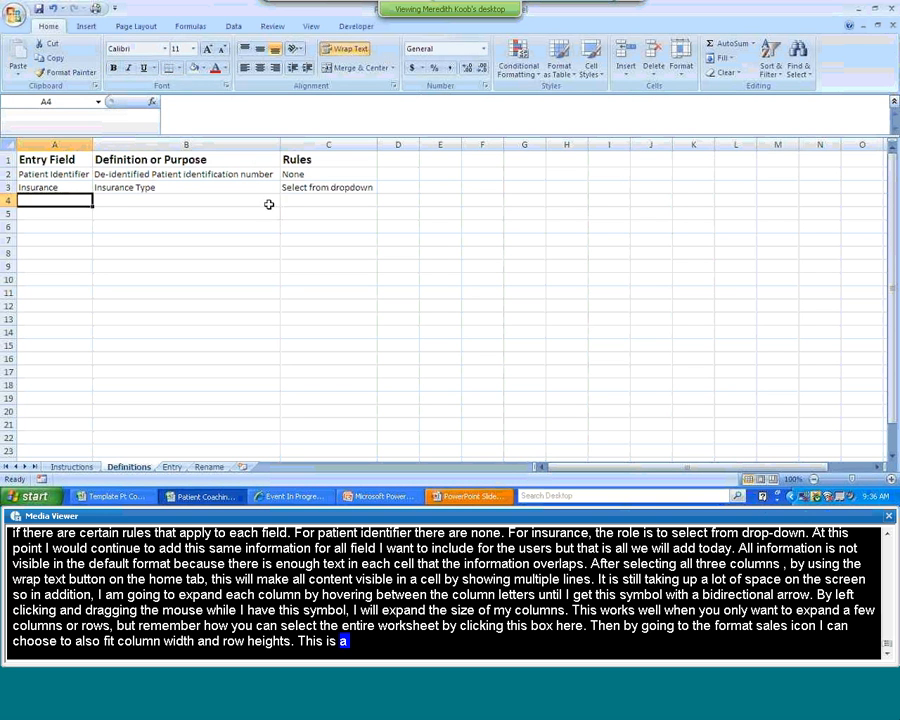
Check the Definitions worksheet in Print Preview and return to the normal sheet view.
{"action": "left_click", "coordinate": [14, 14]}
{"action": "mouse_move", "coordinate": [45, 158]}
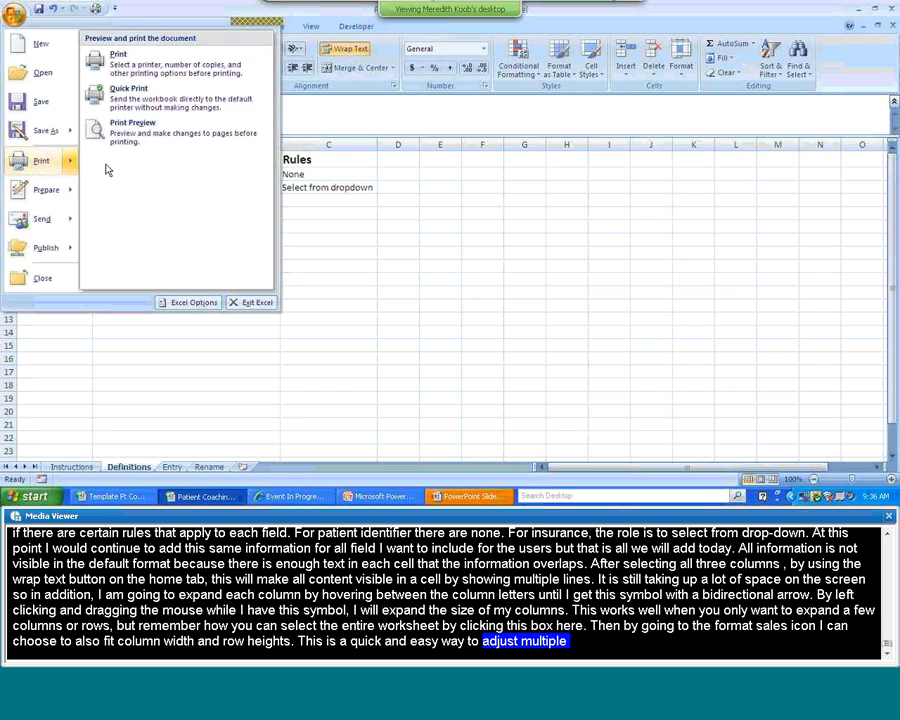
{"action": "left_click", "coordinate": [133, 145]}
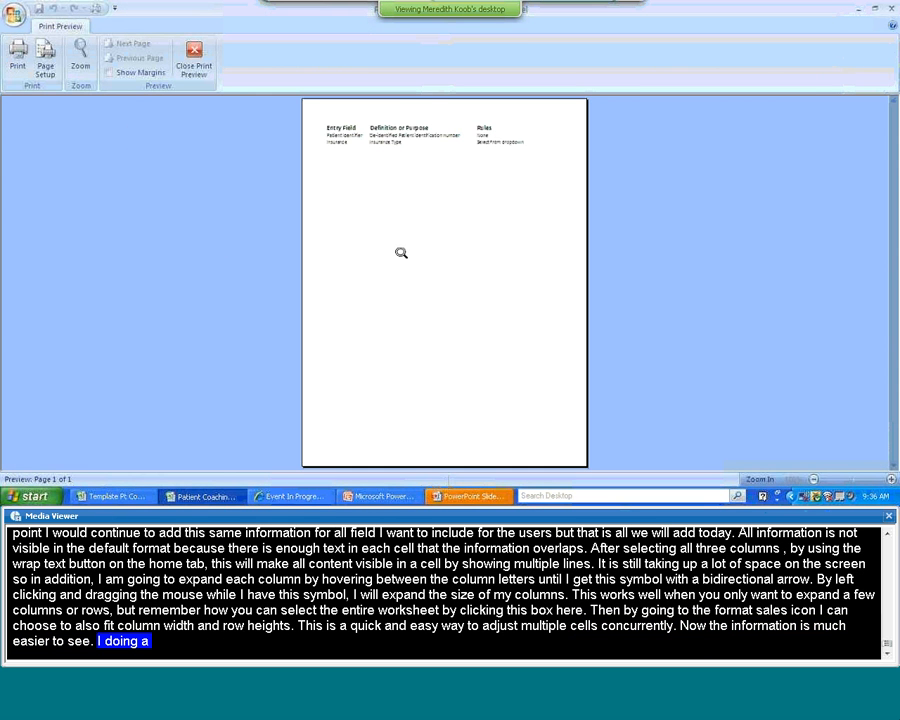
{"action": "left_click", "coordinate": [194, 62]}
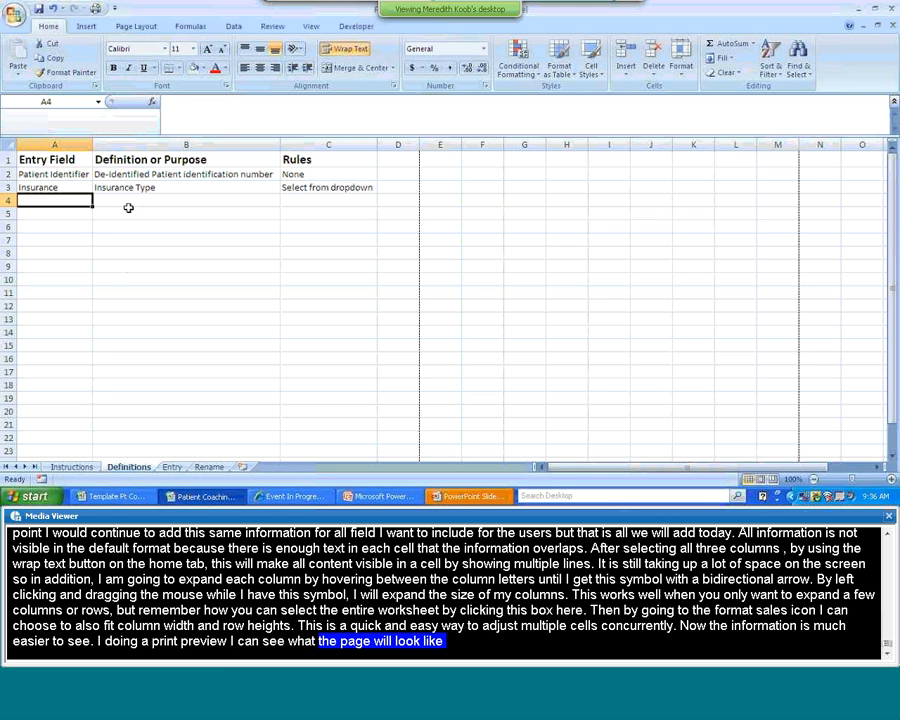
Set the Definitions worksheet's page orientation to Landscape.
{"action": "left_click", "coordinate": [140, 27]}
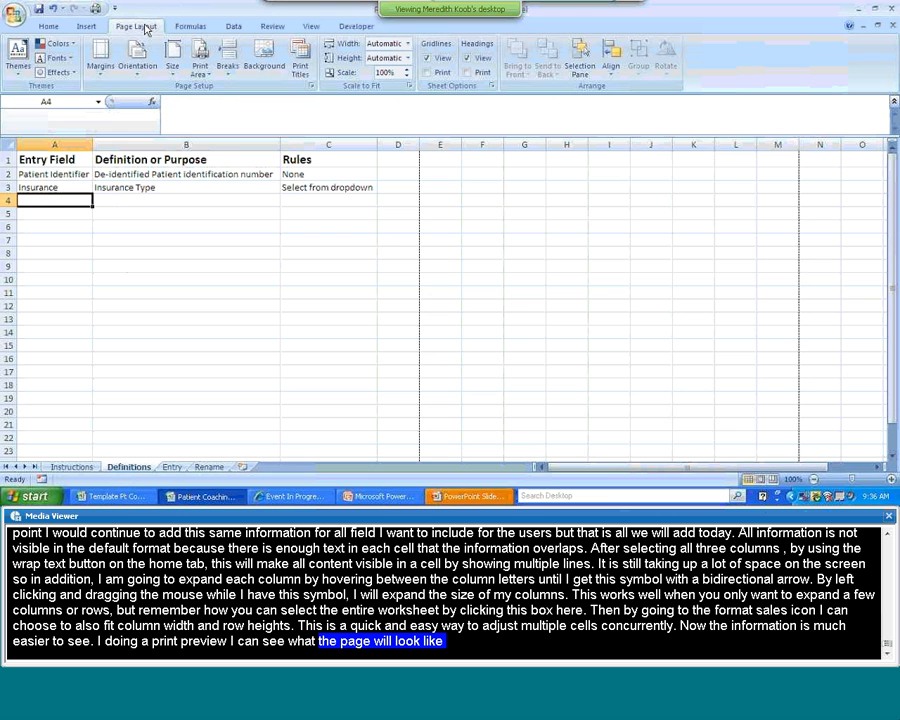
{"action": "left_click", "coordinate": [137, 60]}
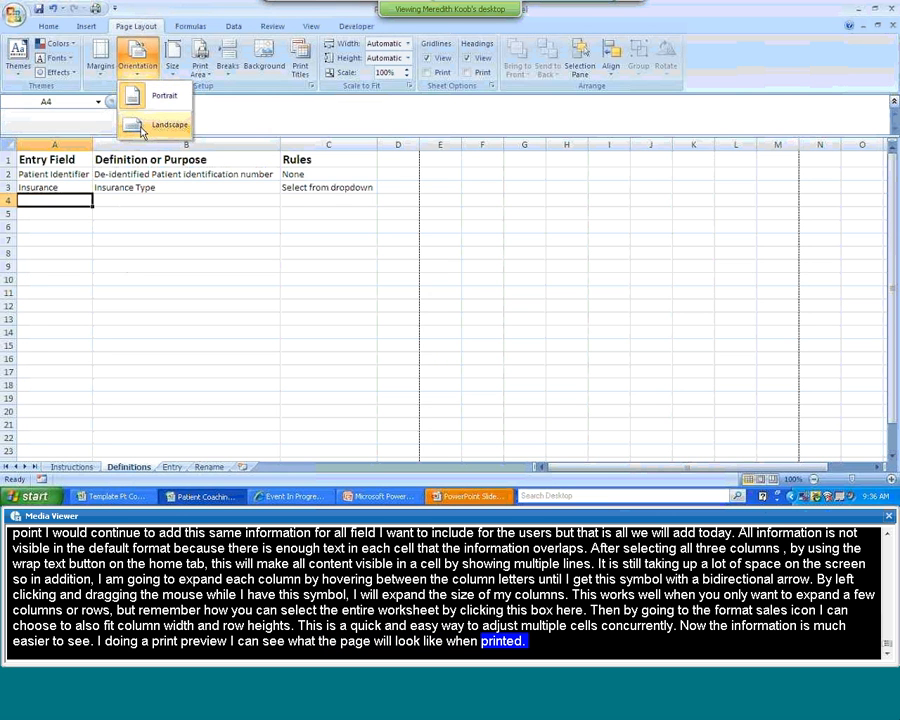
{"action": "left_click", "coordinate": [143, 128]}
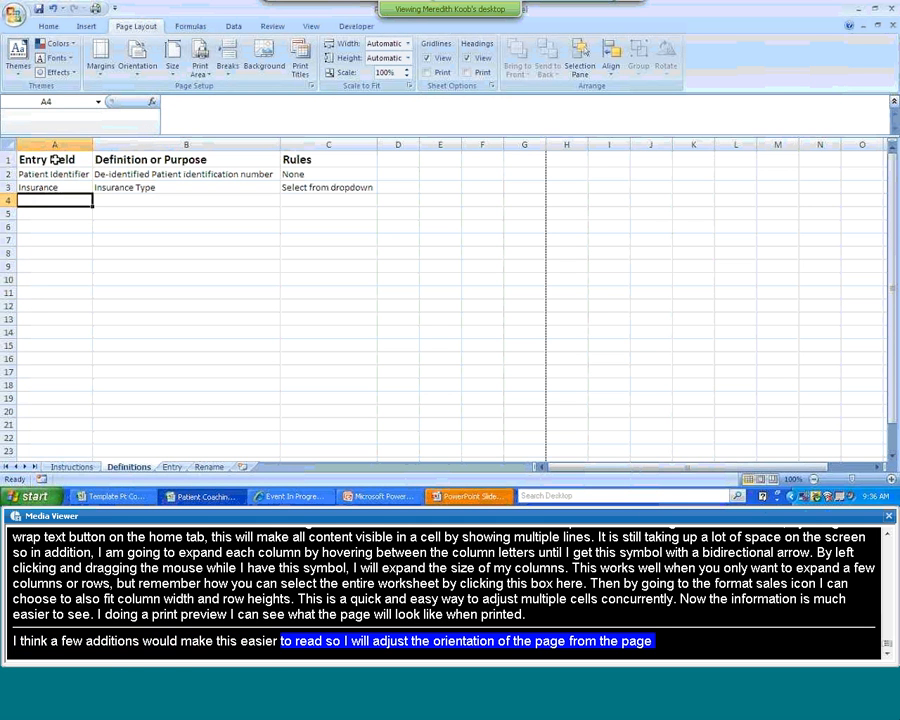
Fill the header cells A1:C1 with the standard yellow color.
{"action": "left_click_drag", "start_coordinate": [40, 159], "coordinate": [282, 159]}
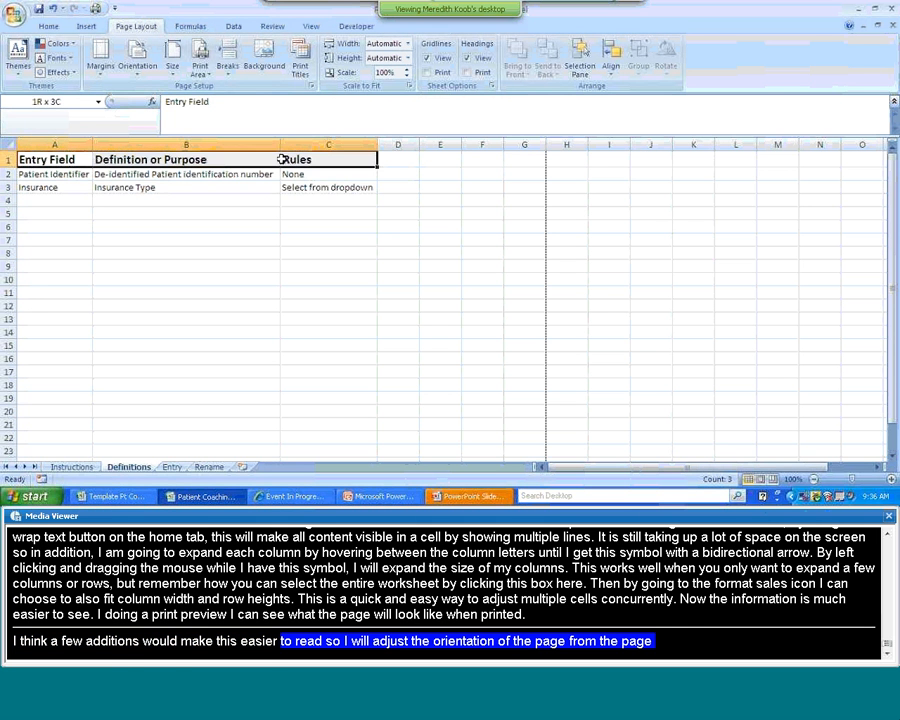
{"action": "left_click", "coordinate": [48, 26]}
{"action": "left_click", "coordinate": [204, 70]}
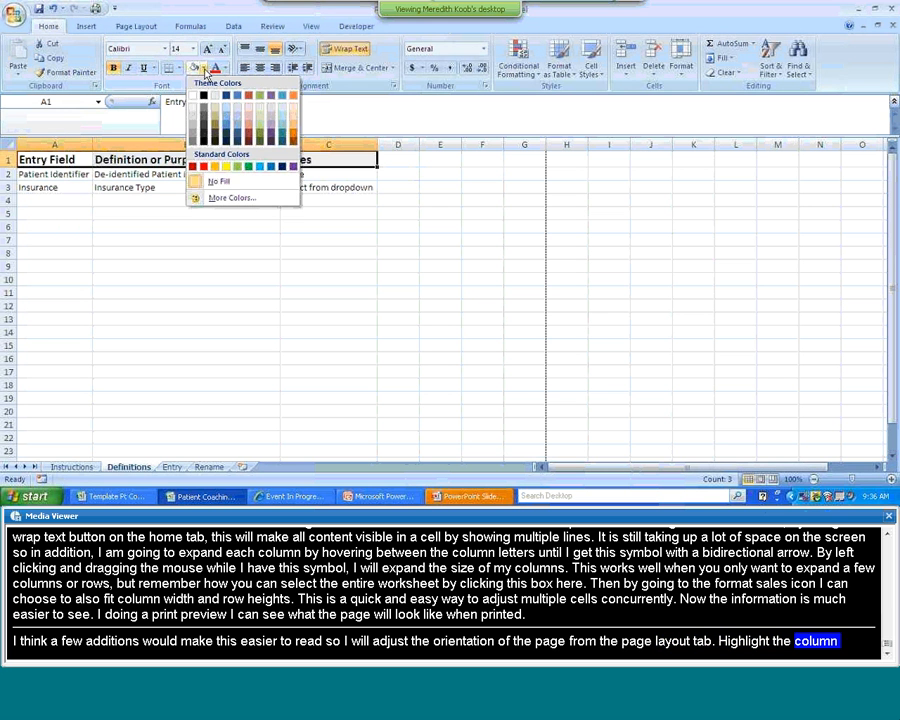
{"action": "left_click", "coordinate": [227, 167]}
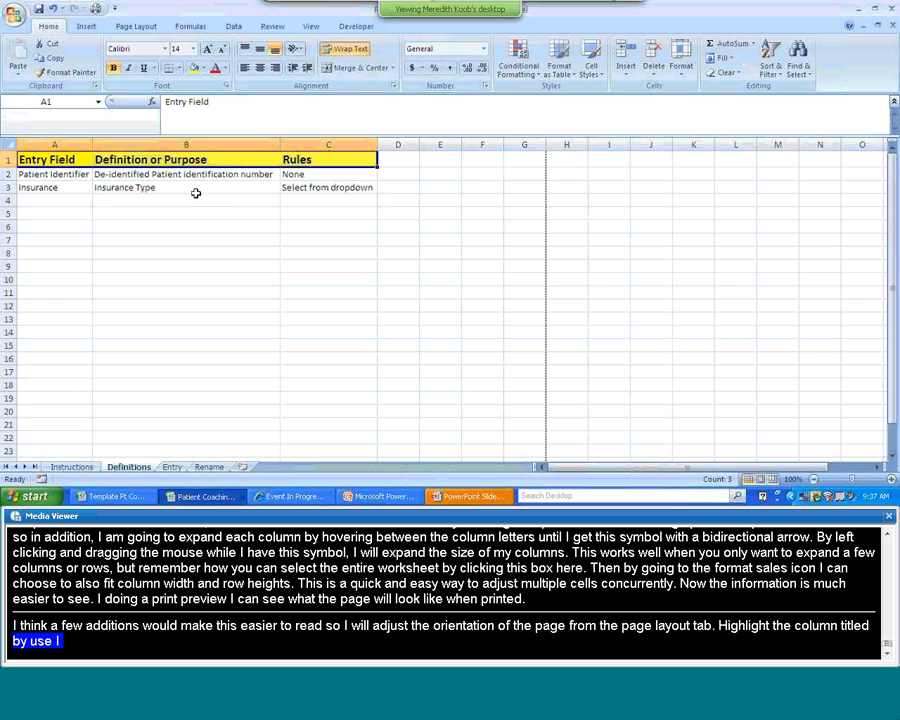
Apply All Borders to the table in A1:C3 and check its printed appearance in Print Preview.
{"action": "left_click", "coordinate": [52, 159]}
{"action": "left_click_drag", "start_coordinate": [52, 159], "coordinate": [287, 187]}
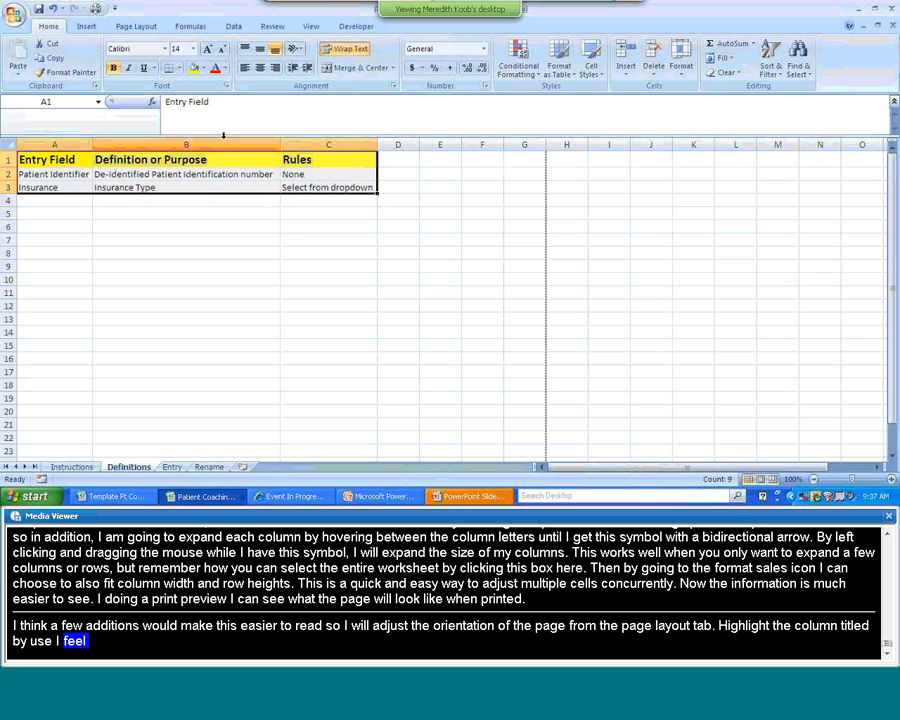
{"action": "left_click", "coordinate": [180, 68]}
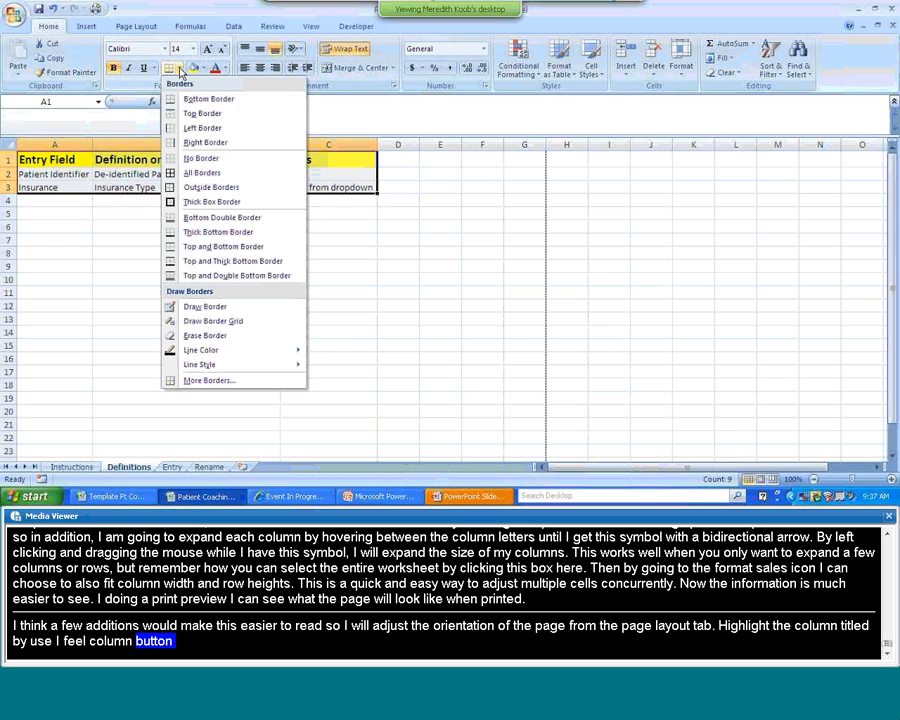
{"action": "left_click", "coordinate": [187, 175]}
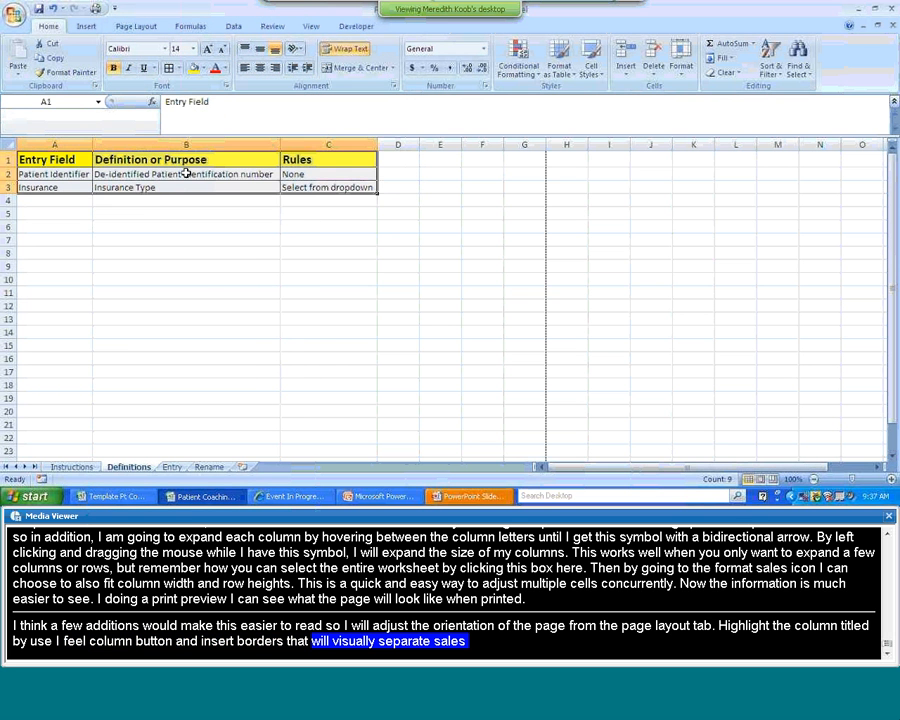
{"action": "left_click", "coordinate": [157, 199]}
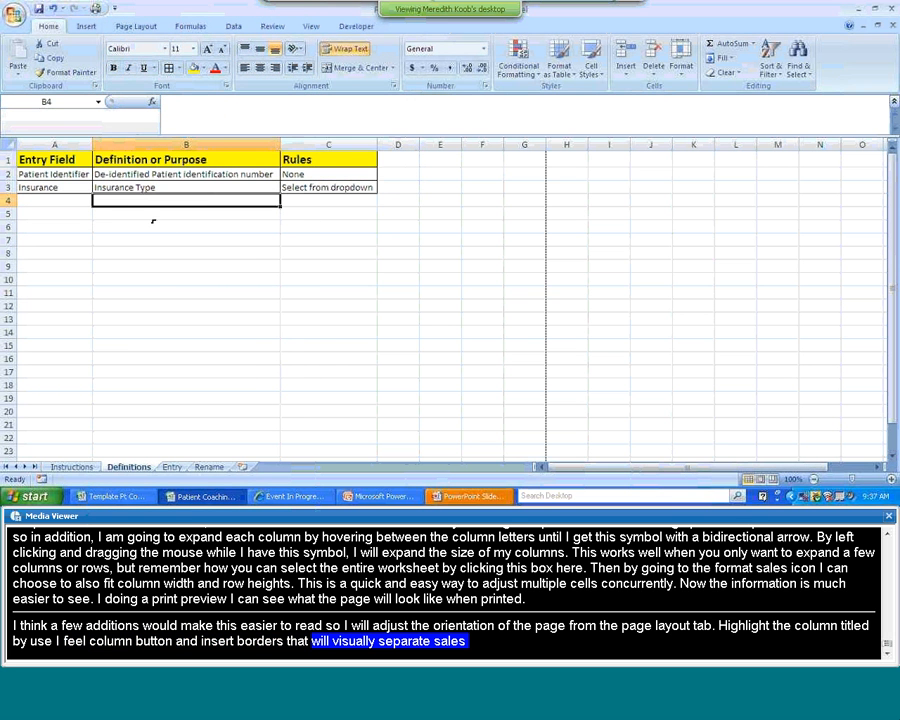
{"action": "left_click", "coordinate": [14, 14]}
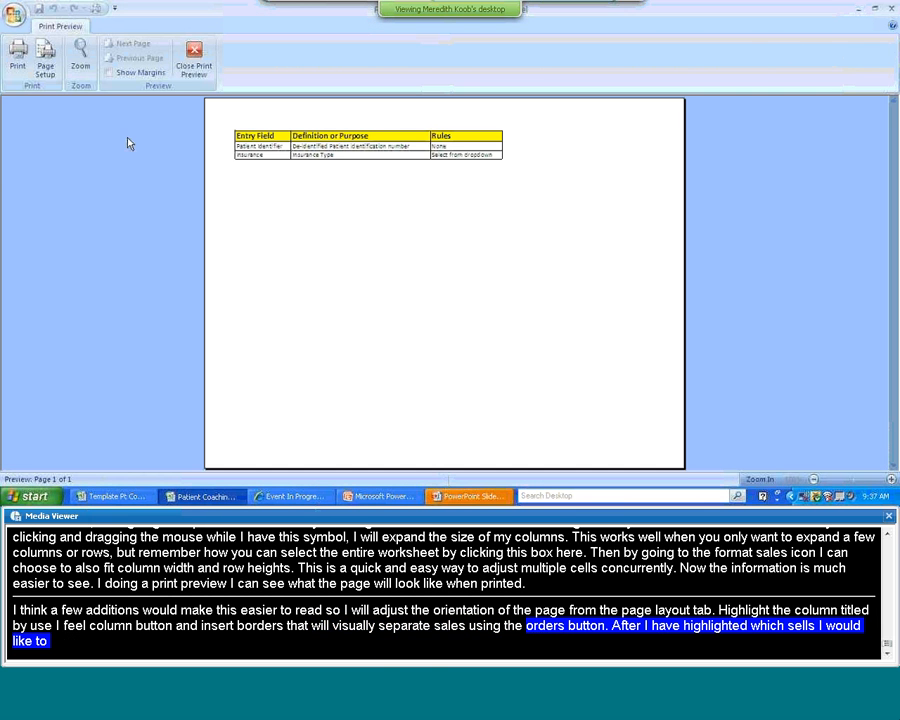
{"action": "left_click", "coordinate": [193, 62]}
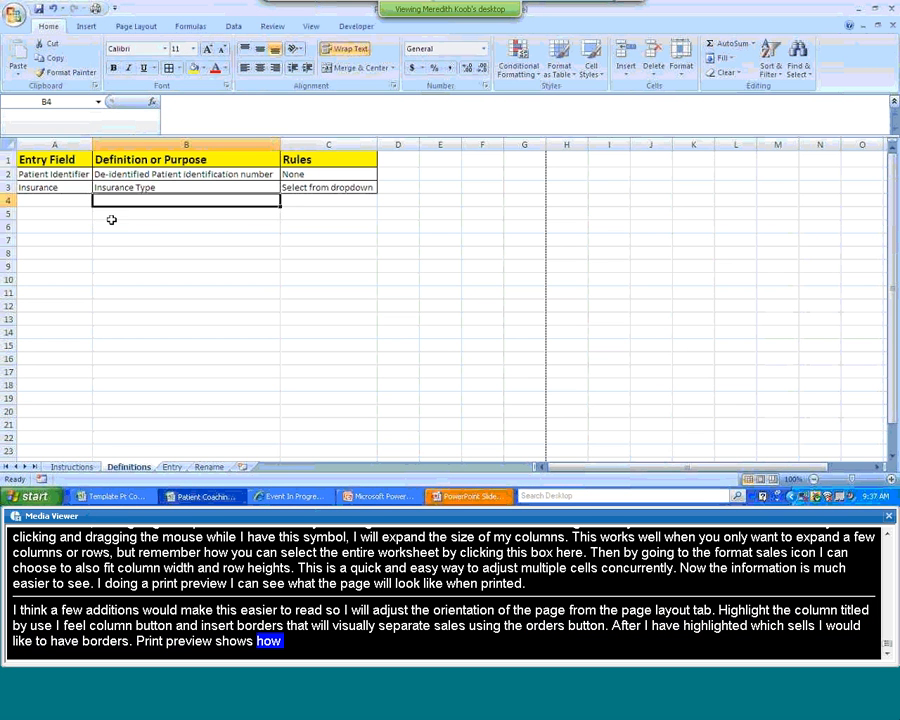
Enter the sample text "a" in A7, "b" in B7 and "c" in C7.
{"action": "left_click", "coordinate": [55, 238]}
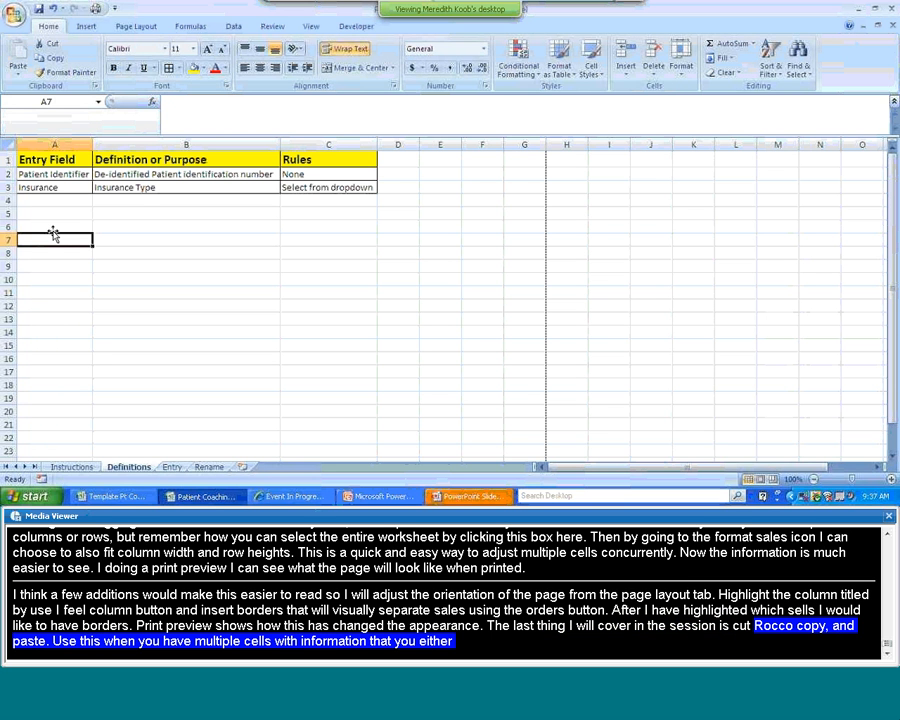
{"action": "type", "text": "a"}
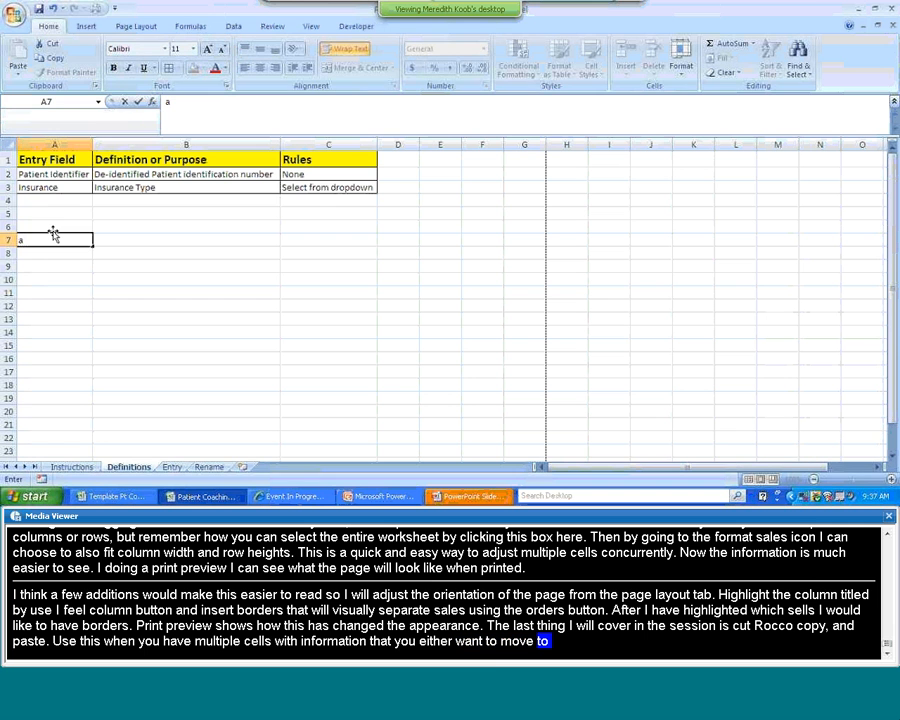
{"action": "key", "text": "Tab"}
{"action": "type", "text": "b"}
{"action": "key", "text": "Tab"}
{"action": "type", "text": "c"}
{"action": "key", "text": "Tab"}
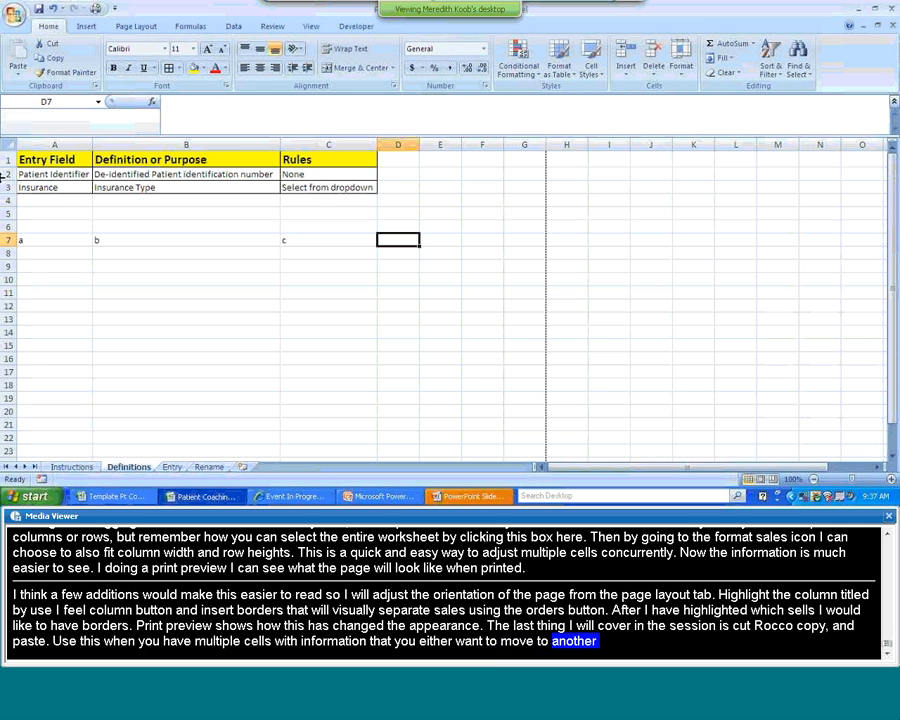
Move the sample entries from A7:C7 to row 5, starting at A5, using cut and paste.
{"action": "left_click_drag", "start_coordinate": [60, 241], "coordinate": [293, 243]}
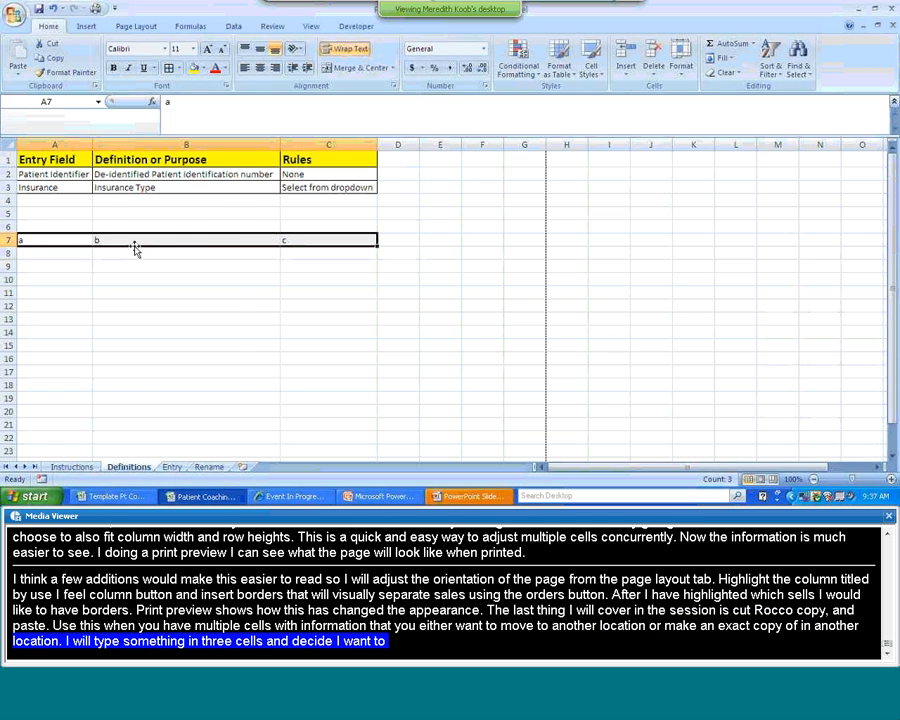
{"action": "right_click", "coordinate": [72, 241]}
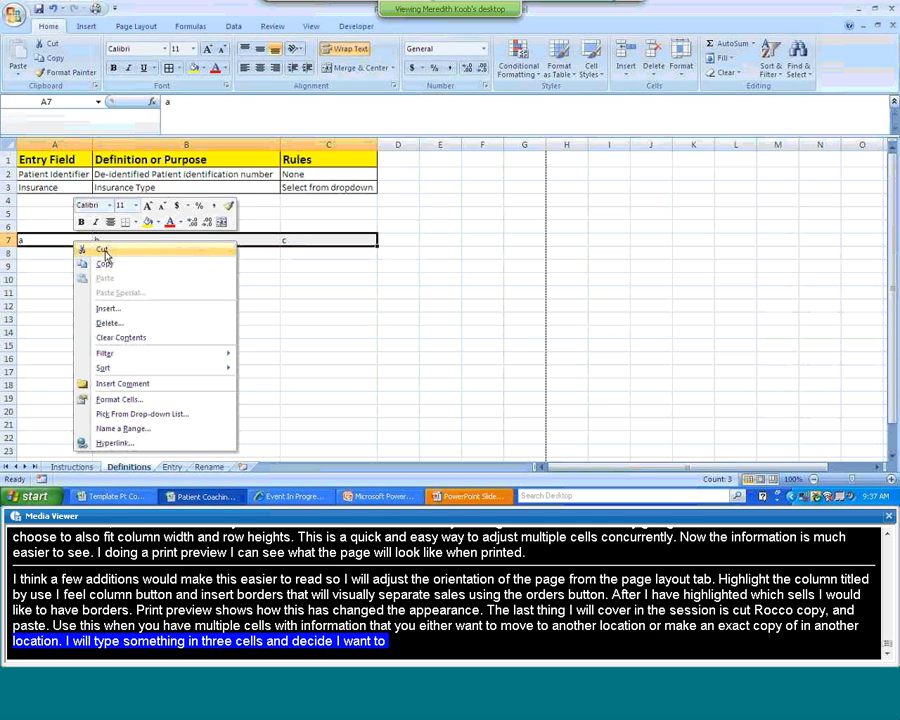
{"action": "left_click", "coordinate": [102, 250]}
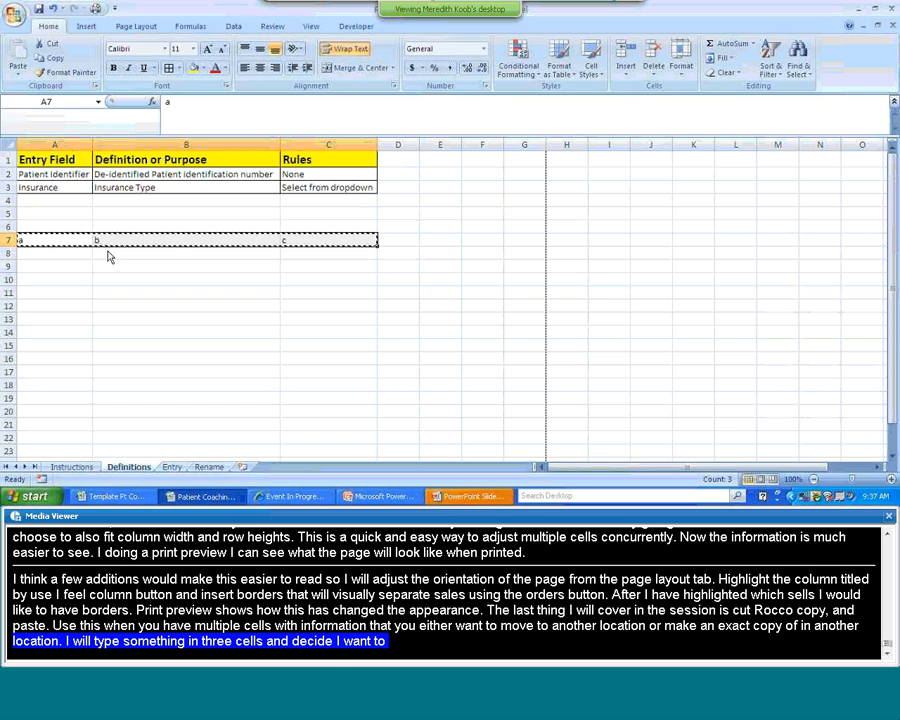
{"action": "left_click", "coordinate": [43, 214]}
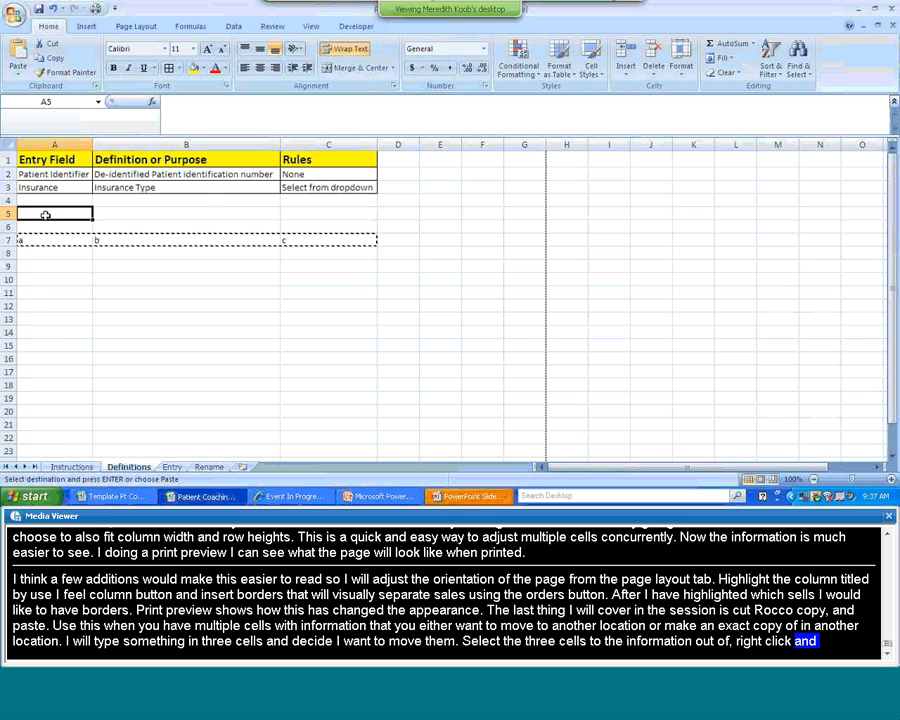
{"action": "right_click", "coordinate": [45, 215]}
{"action": "left_click", "coordinate": [76, 253]}
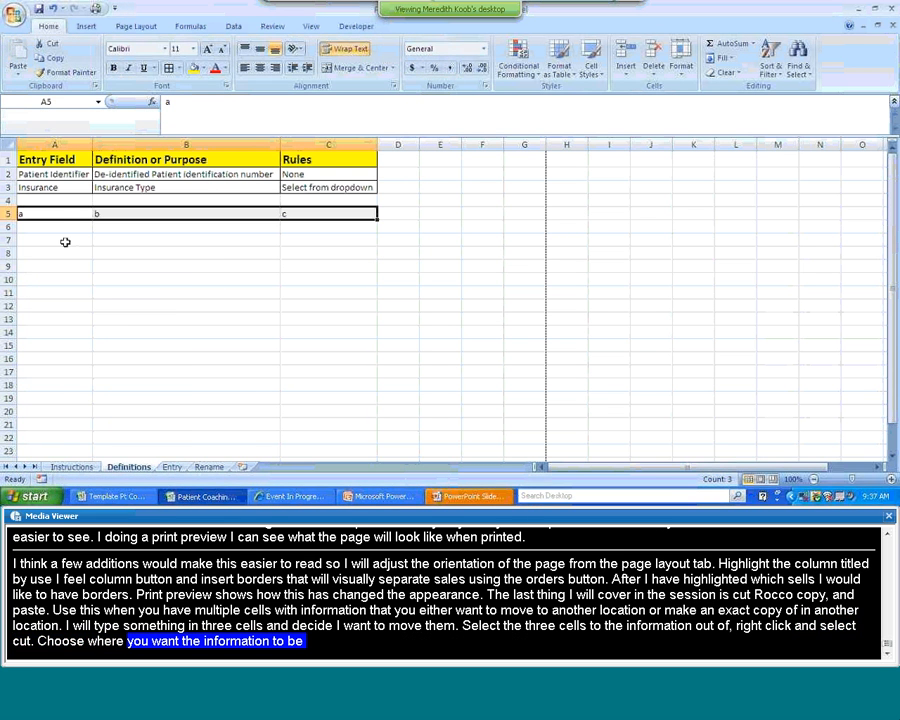
Copy the sample entries in A5:C5 to row 7, starting at A7, and clear the copy marquee.
{"action": "right_click", "coordinate": [64, 214]}
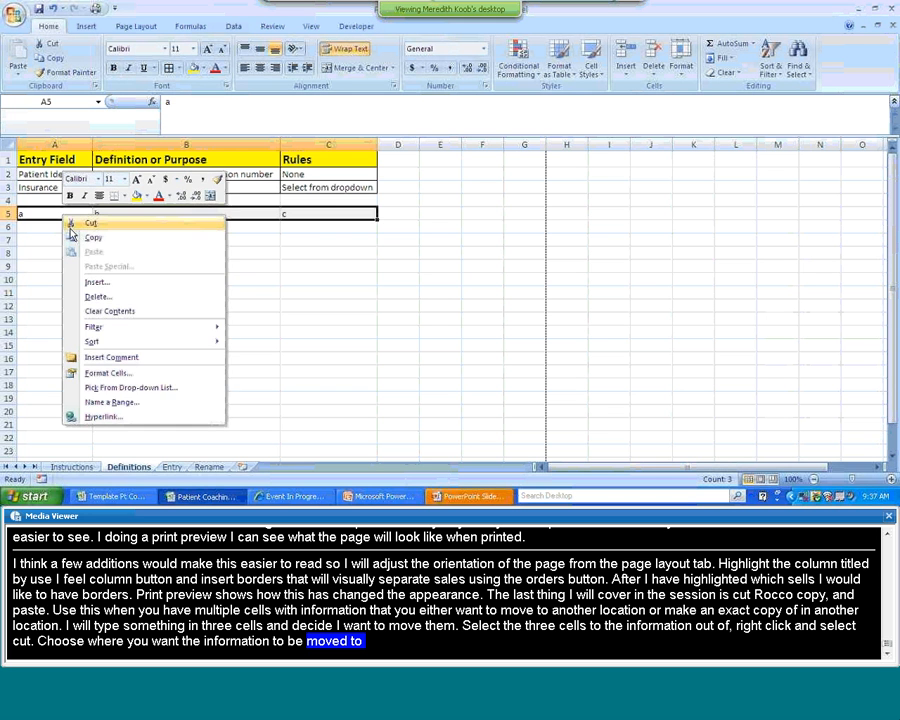
{"action": "left_click", "coordinate": [90, 239]}
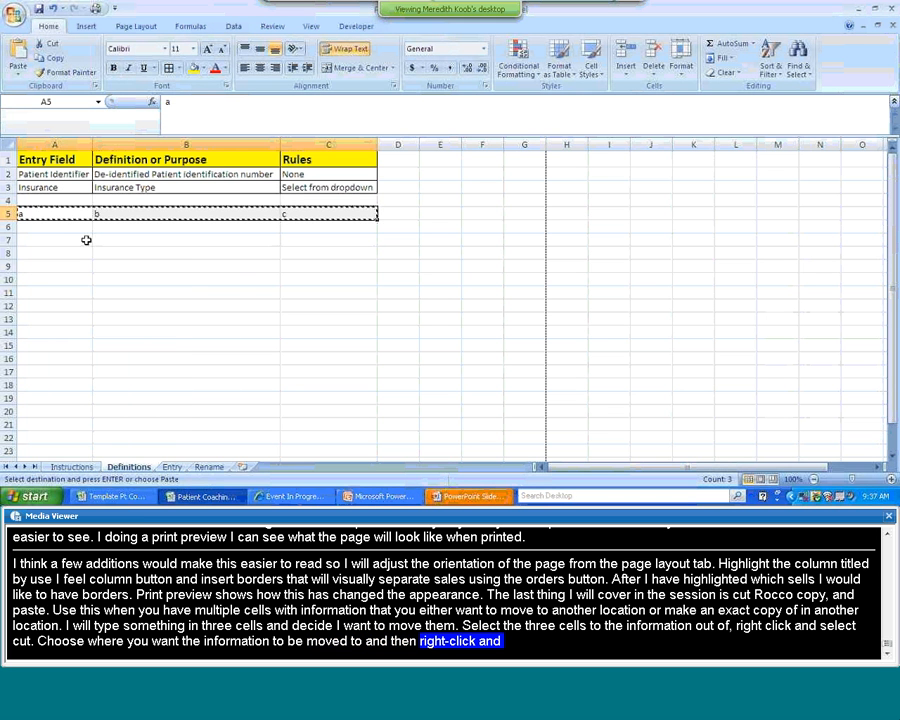
{"action": "left_click", "coordinate": [79, 242]}
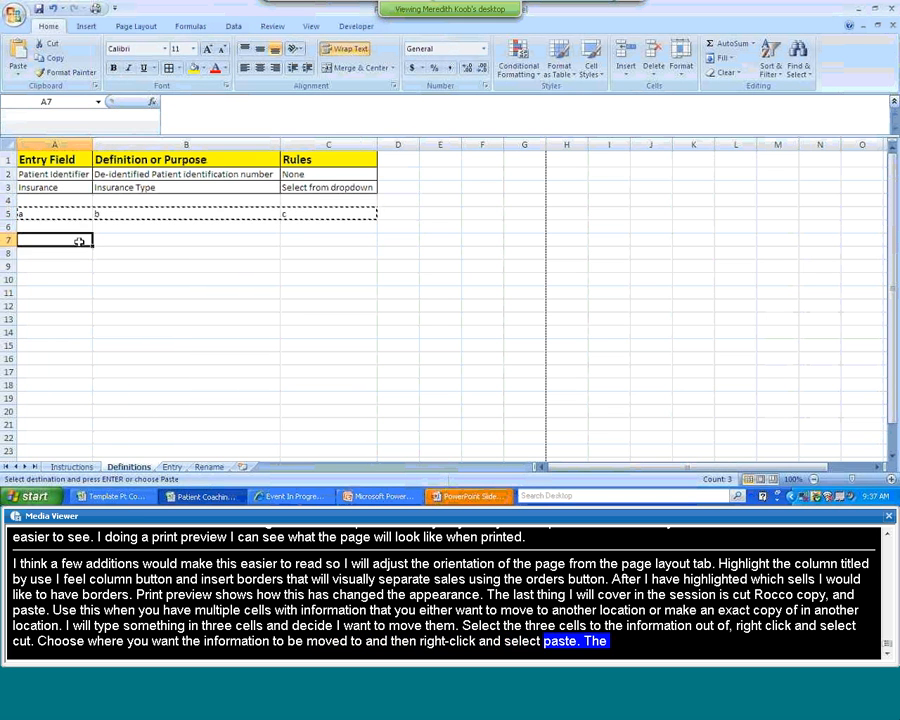
{"action": "right_click", "coordinate": [80, 241]}
{"action": "left_click", "coordinate": [109, 281]}
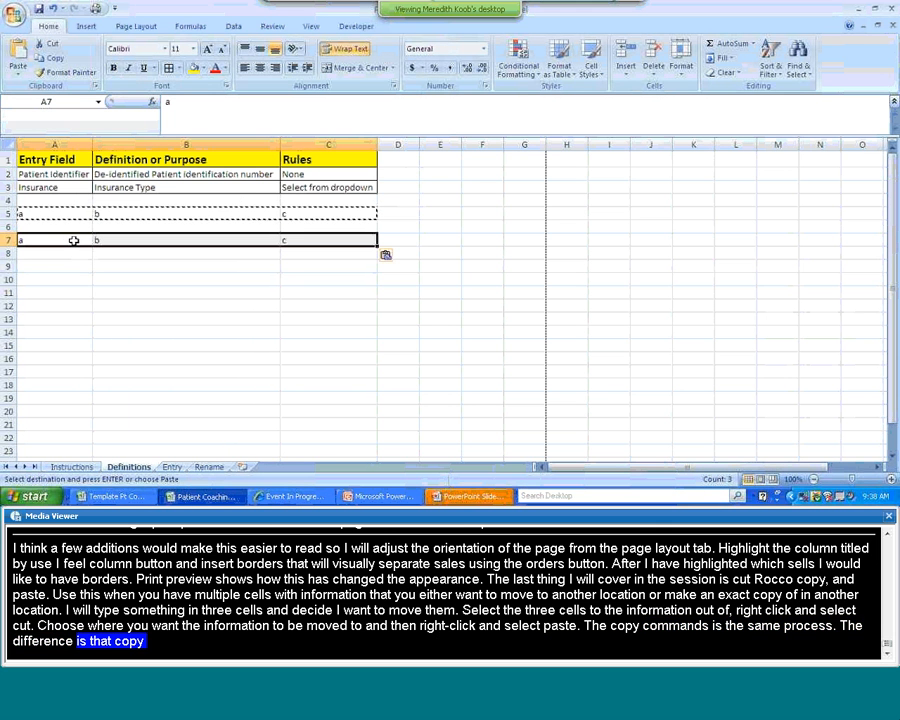
{"action": "key", "text": "Escape"}
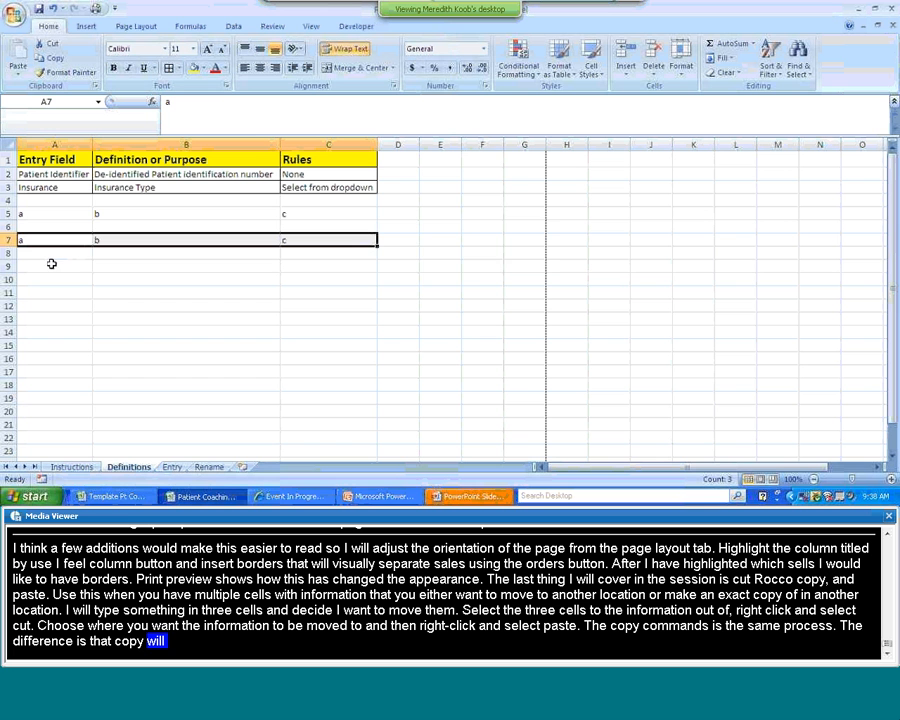
Switch to the PowerPoint presentation and display the Additional Resources slide in Slide Show view.
{"action": "key", "text": "alt+Tab"}
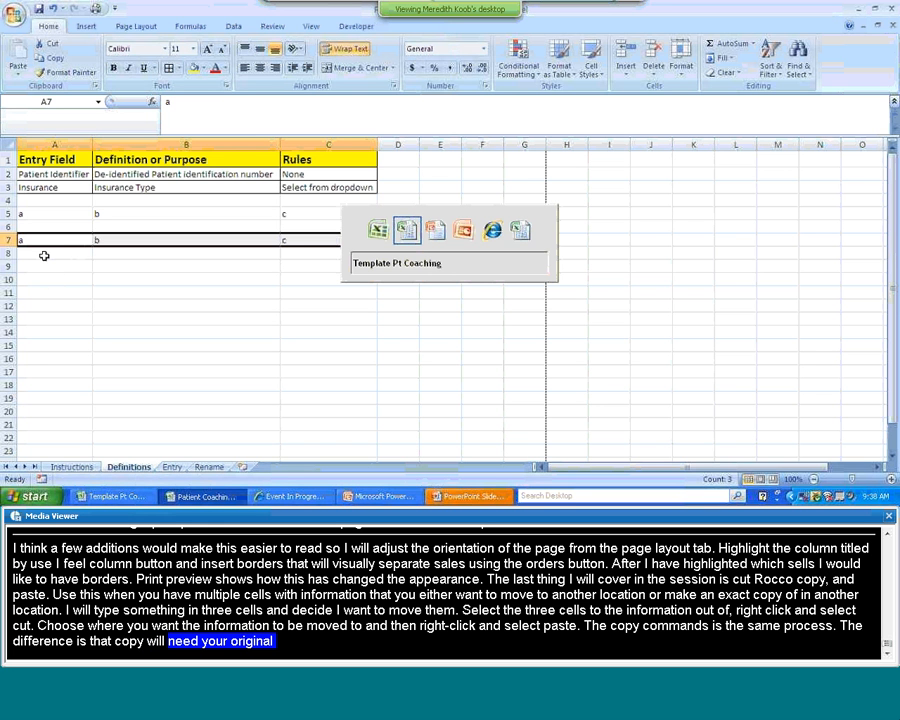
{"action": "key", "text": "alt+Tab"}
{"action": "key", "text": "alt+Tab"}
{"action": "key", "text": "alt+Tab"}
{"action": "key", "text": "alt+Tab"}
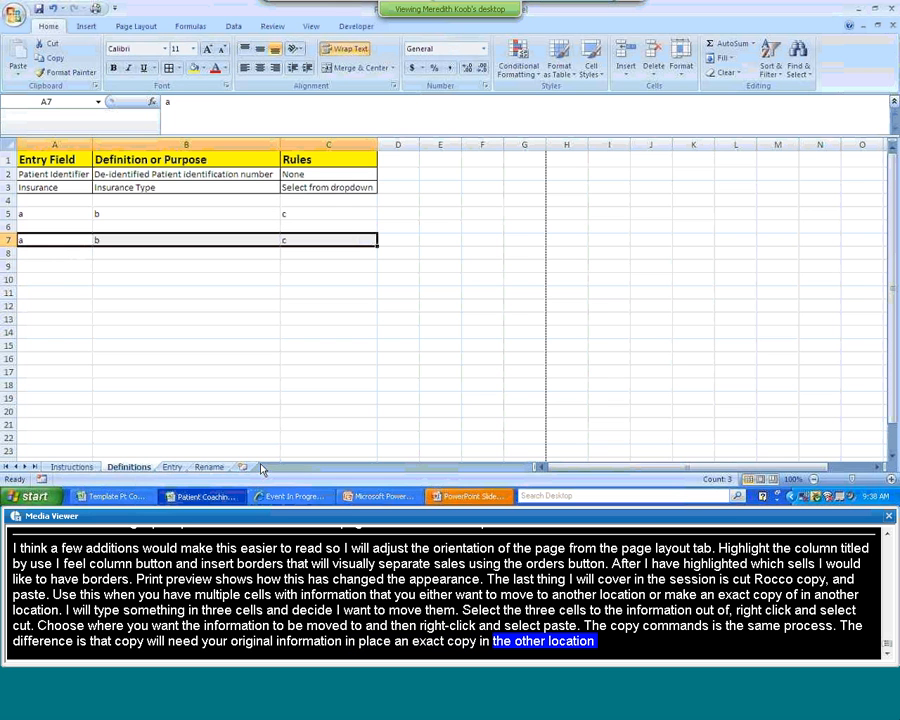
{"action": "left_click", "coordinate": [379, 500]}
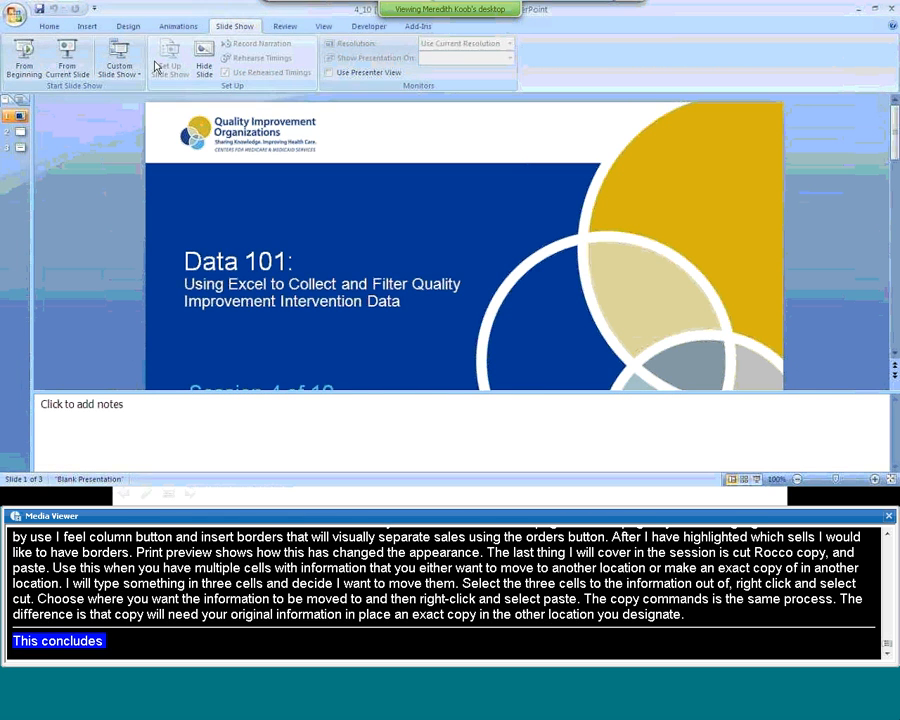
{"action": "left_click", "coordinate": [317, 29]}
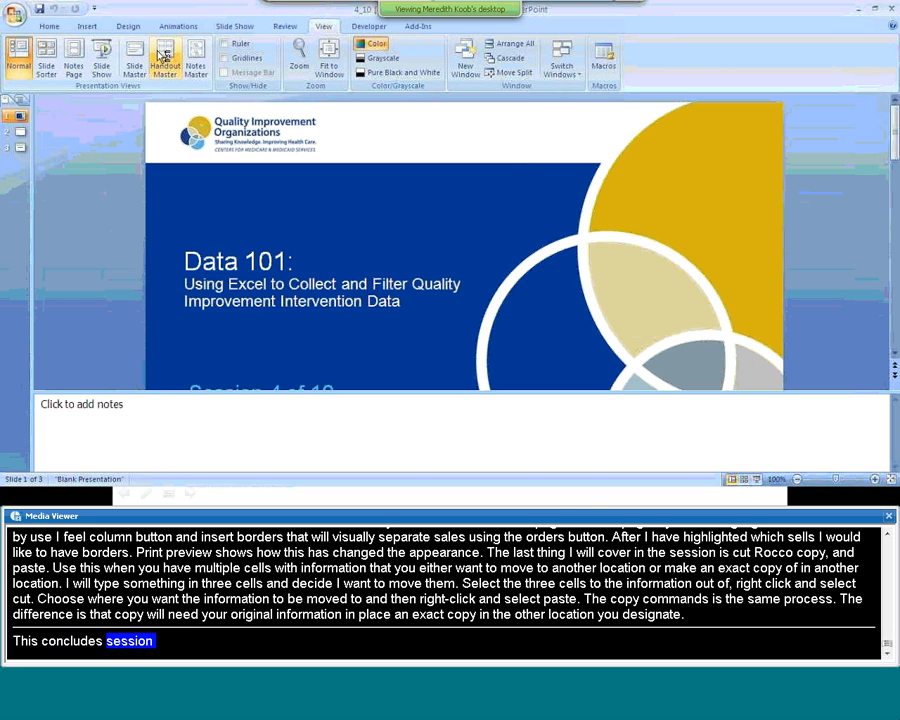
{"action": "left_click", "coordinate": [105, 68]}
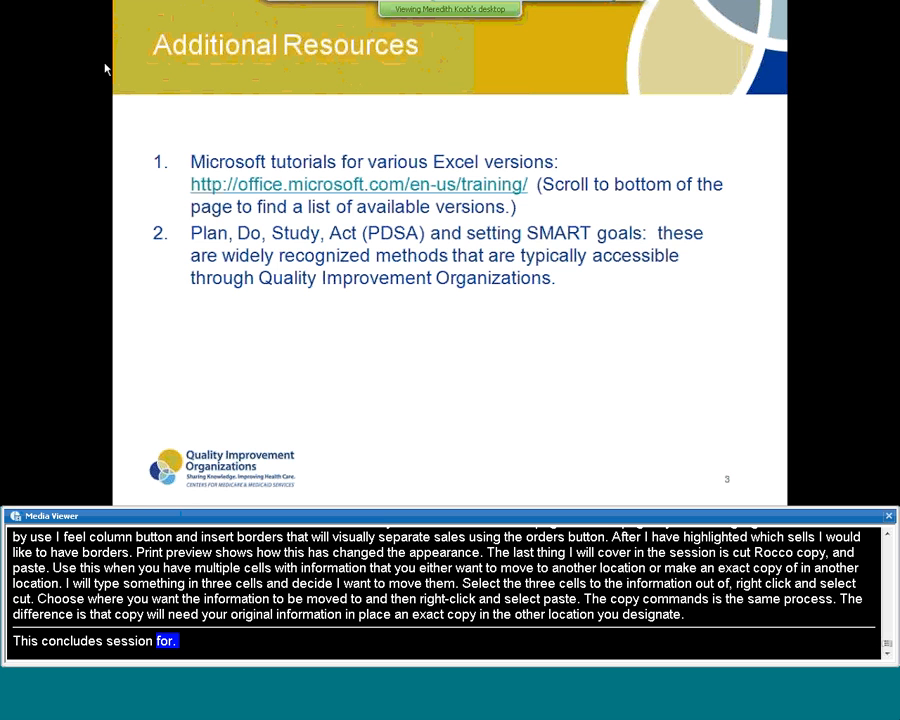